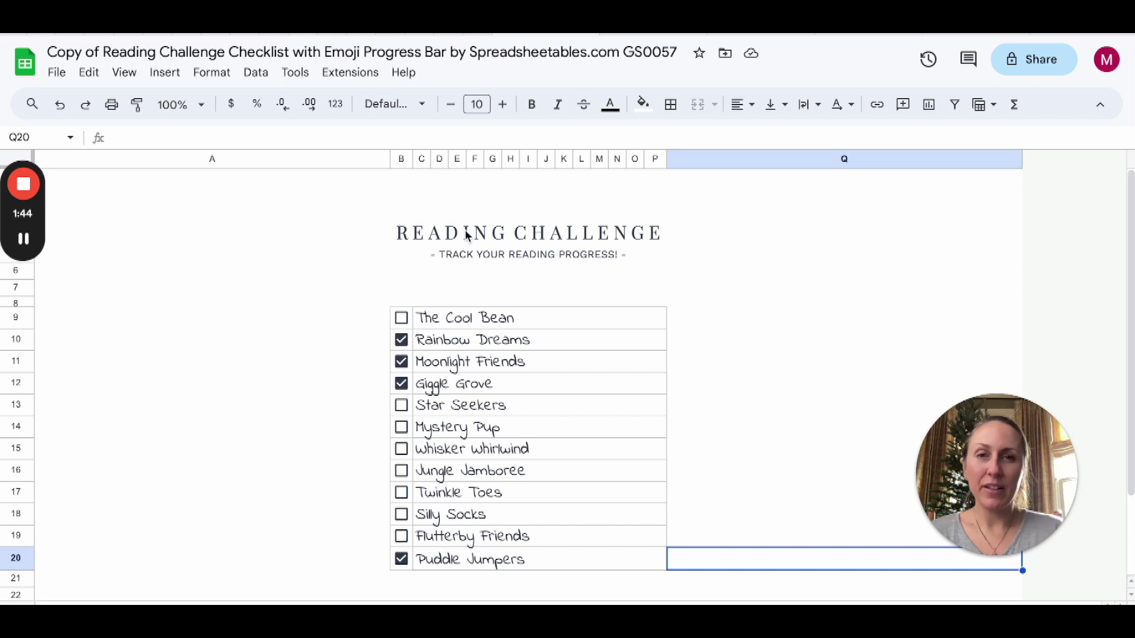
Select the READING CHALLENGE title, then the list of book titles.
{"action": "left_click", "coordinate": [470, 236]}
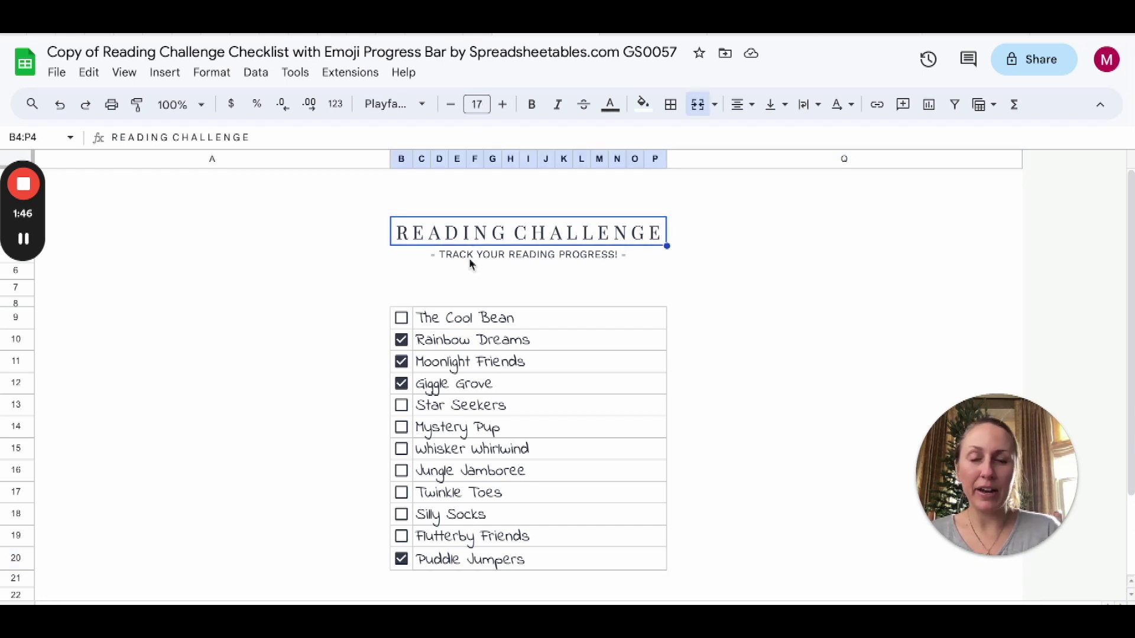
{"action": "left_click_drag", "start_coordinate": [444, 318], "coordinate": [453, 544]}
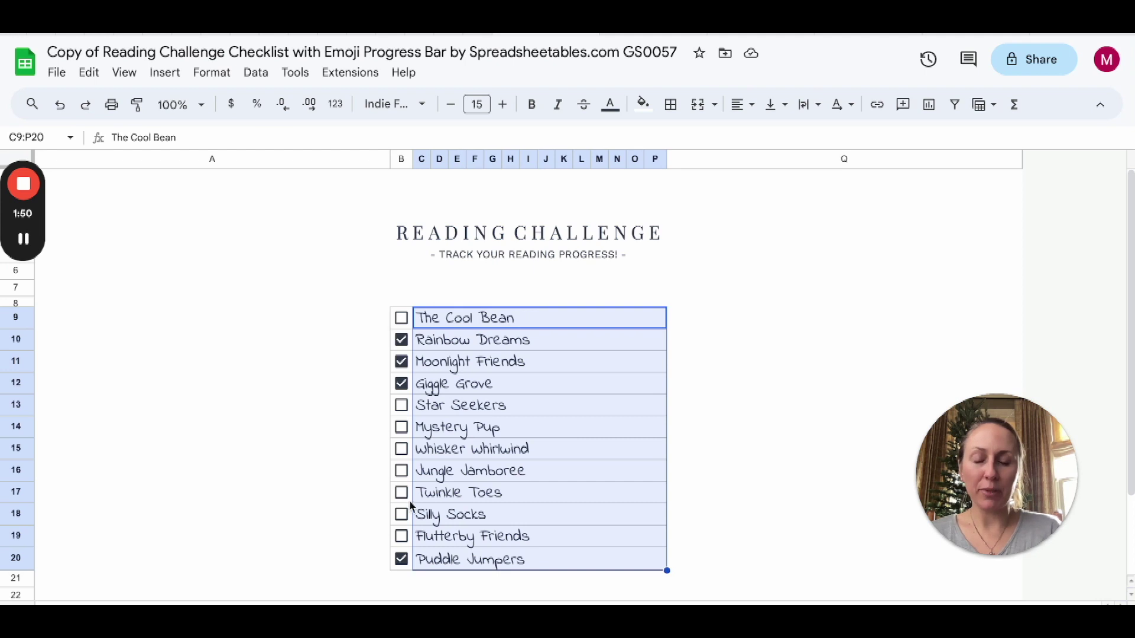
{"action": "left_click", "coordinate": [404, 289]}
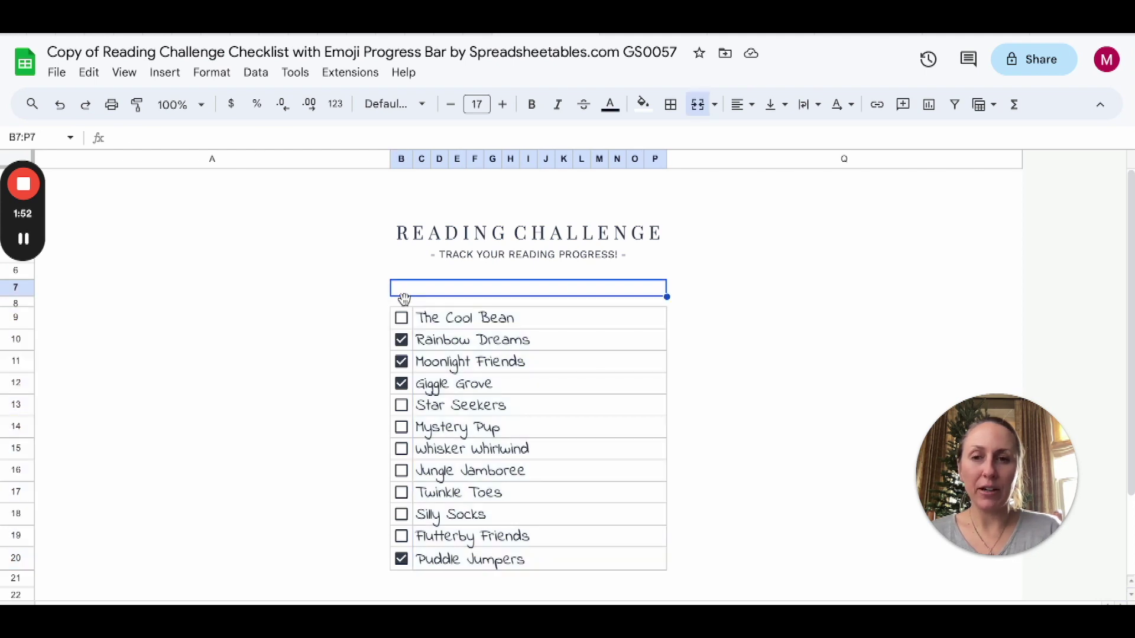
Tick and untick The Cool Bean's checkbox, then insert a checkbox into cell B9.
{"action": "left_click", "coordinate": [404, 320]}
{"action": "left_click", "coordinate": [403, 319]}
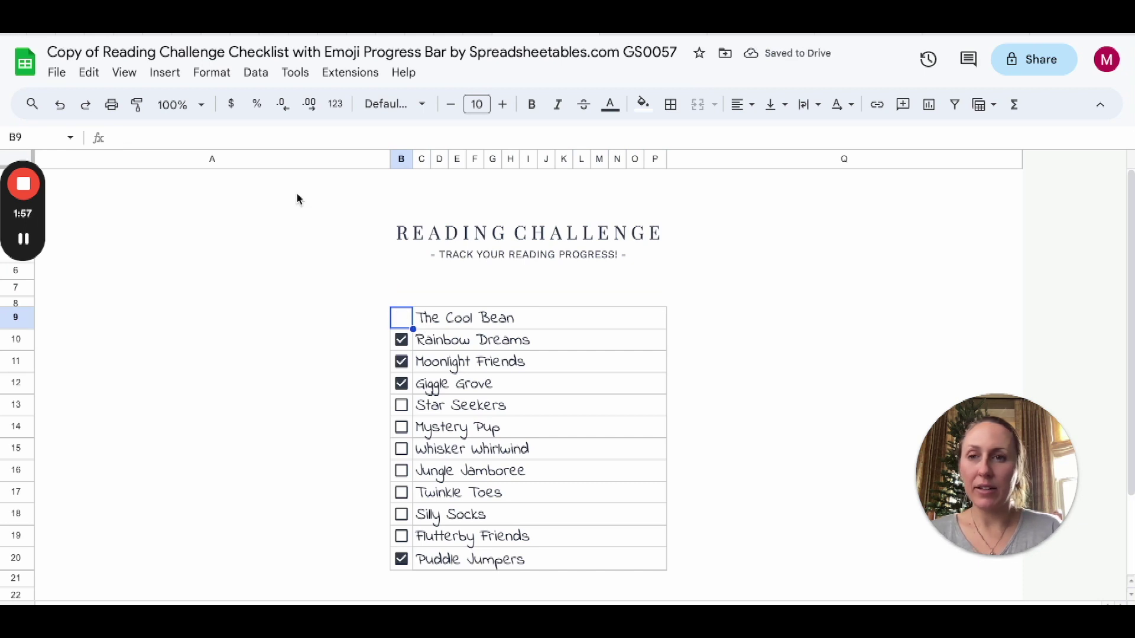
{"action": "left_click", "coordinate": [180, 79]}
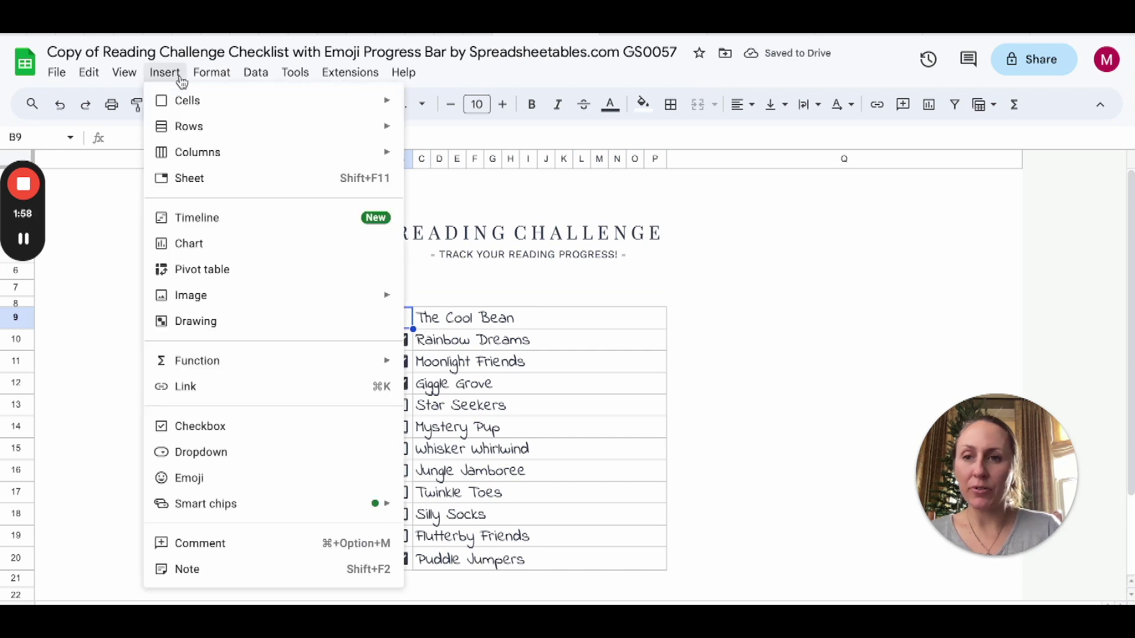
{"action": "left_click", "coordinate": [188, 430]}
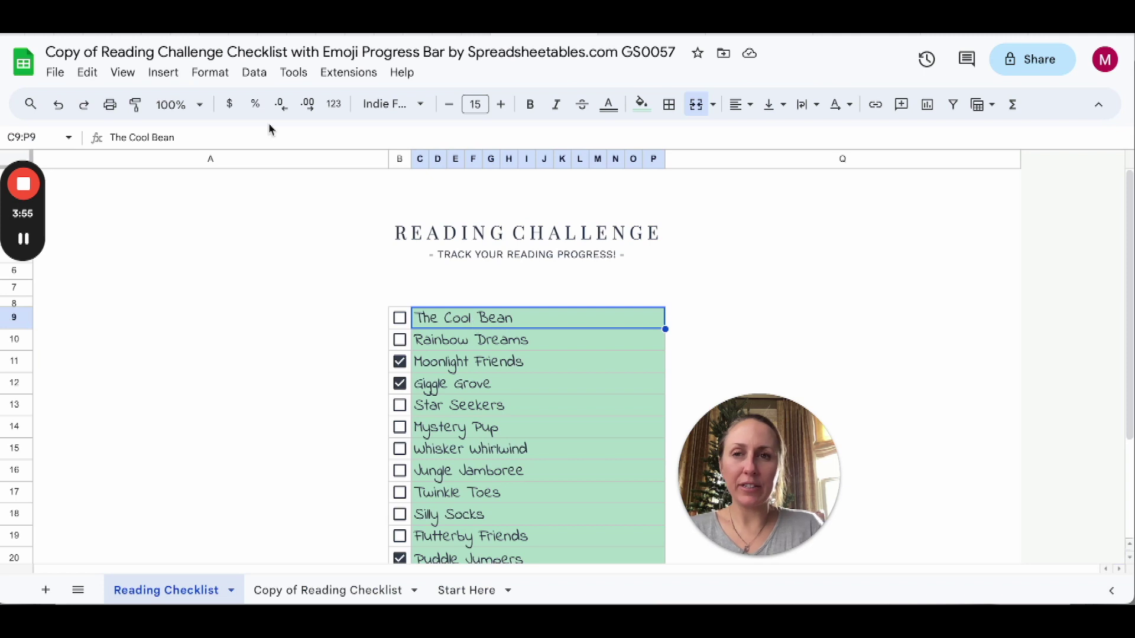
Add a new conditional formatting rule with its range trimmed to C9.
{"action": "left_click", "coordinate": [210, 72]}
{"action": "left_click", "coordinate": [228, 353]}
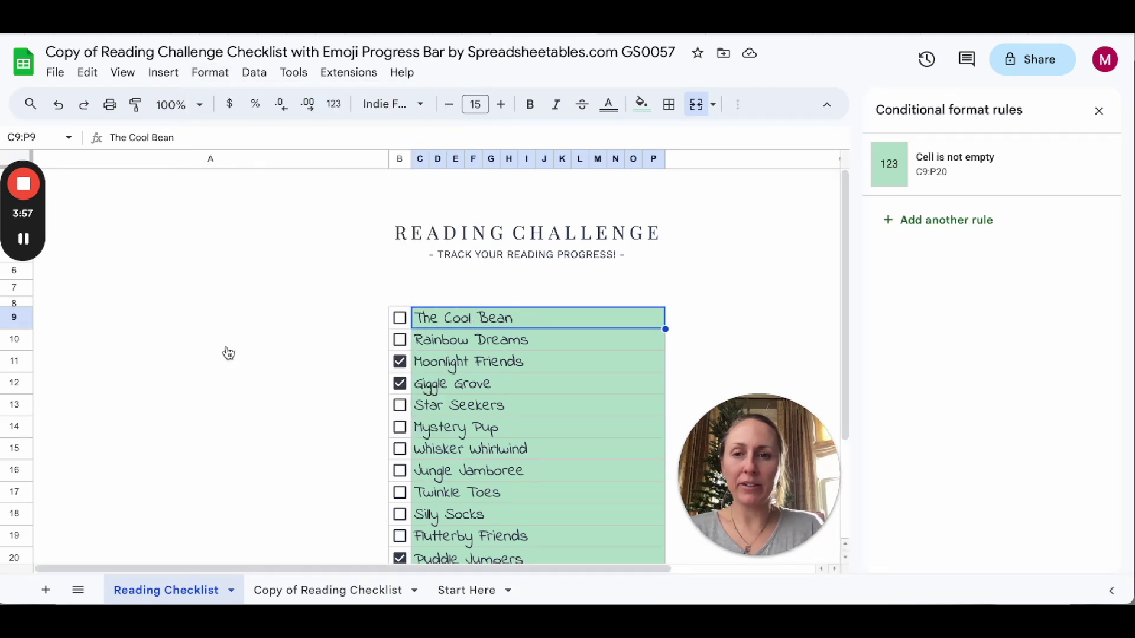
{"action": "left_click", "coordinate": [966, 217]}
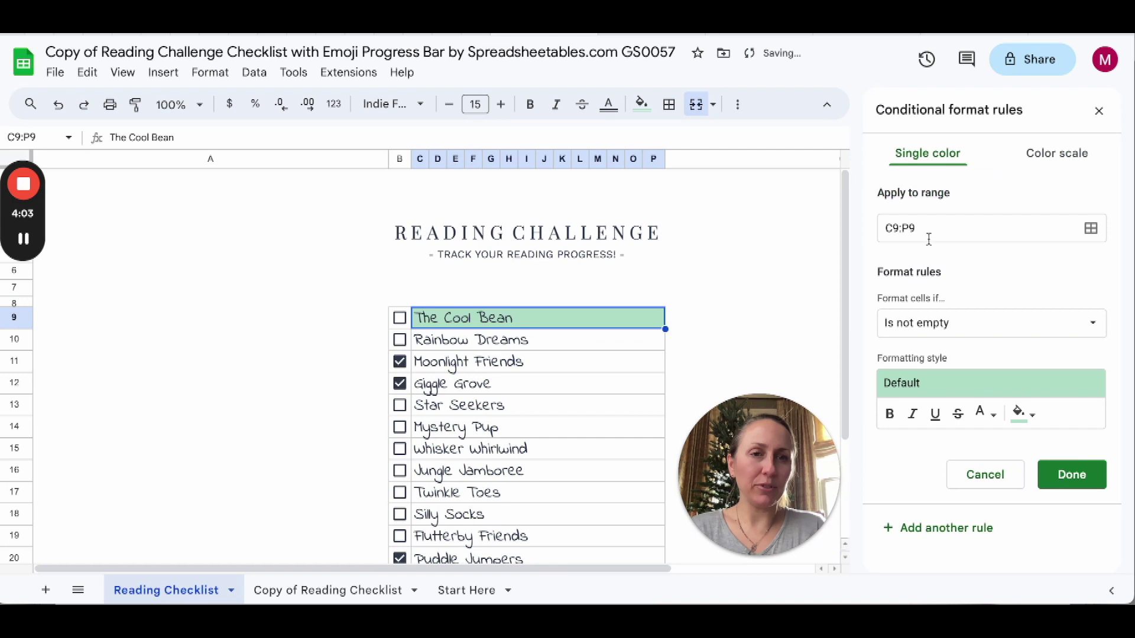
{"action": "left_click", "coordinate": [927, 238]}
{"action": "key", "text": "BackSpace"}
{"action": "key", "text": "BackSpace"}
{"action": "key", "text": "BackSpace"}
Set the rule's condition to the custom formula =B9=TRUE.
{"action": "left_click", "coordinate": [920, 325]}
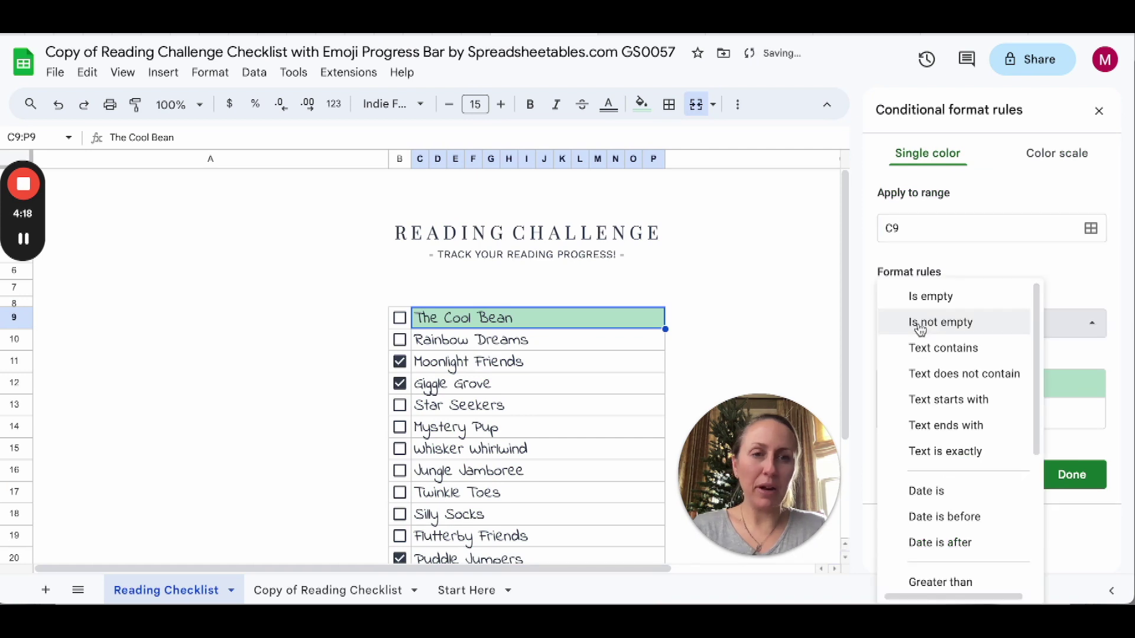
{"action": "scroll", "coordinate": [933, 476], "scroll_direction": "down", "scroll_amount": 5}
{"action": "left_click", "coordinate": [931, 576]}
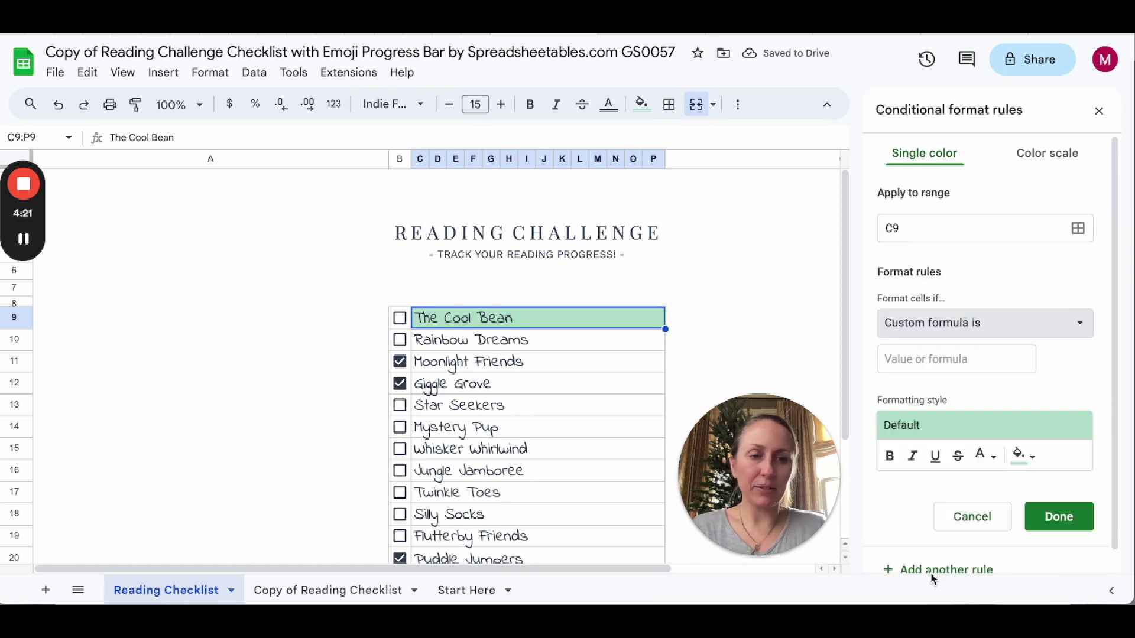
{"action": "left_click", "coordinate": [890, 362]}
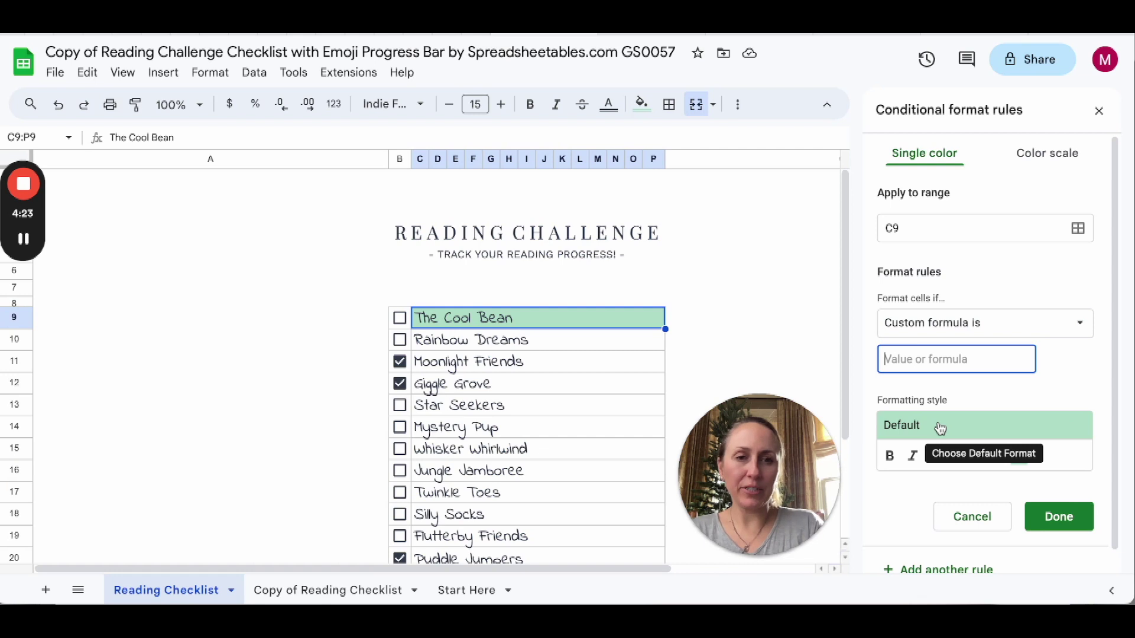
{"action": "type", "text": "="}
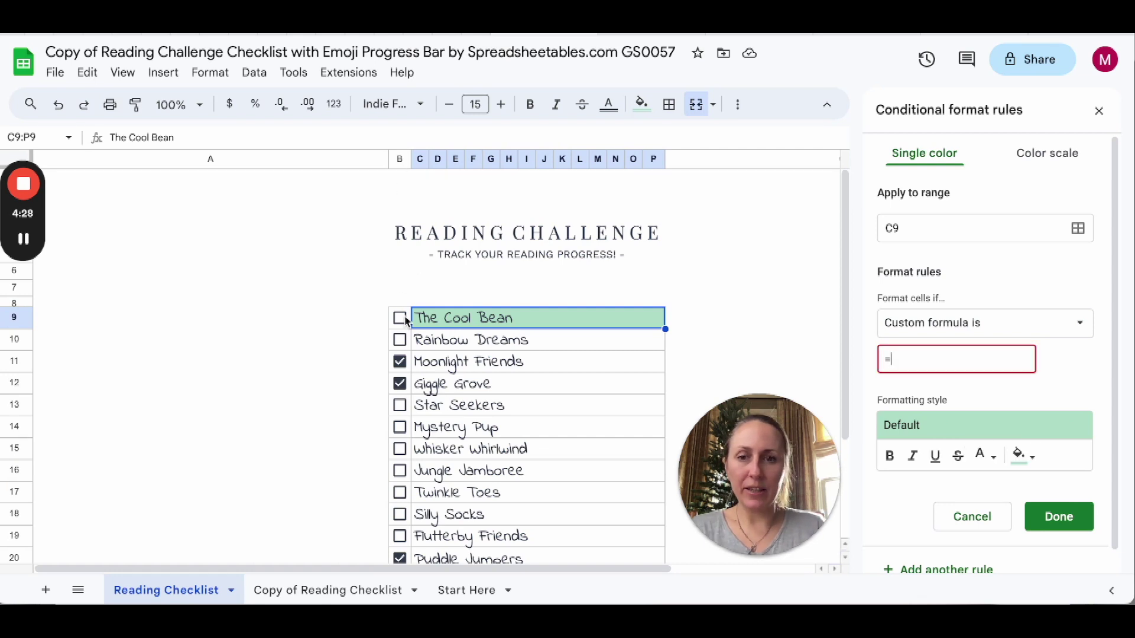
{"action": "type", "text": "B9"}
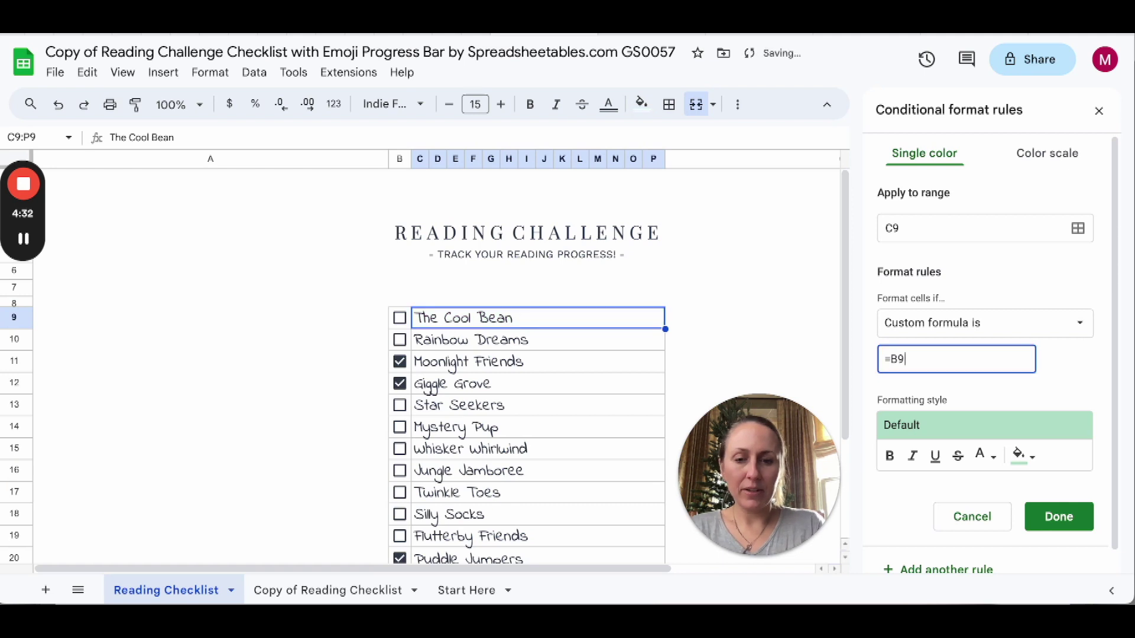
{"action": "type", "text": "=TRUE"}
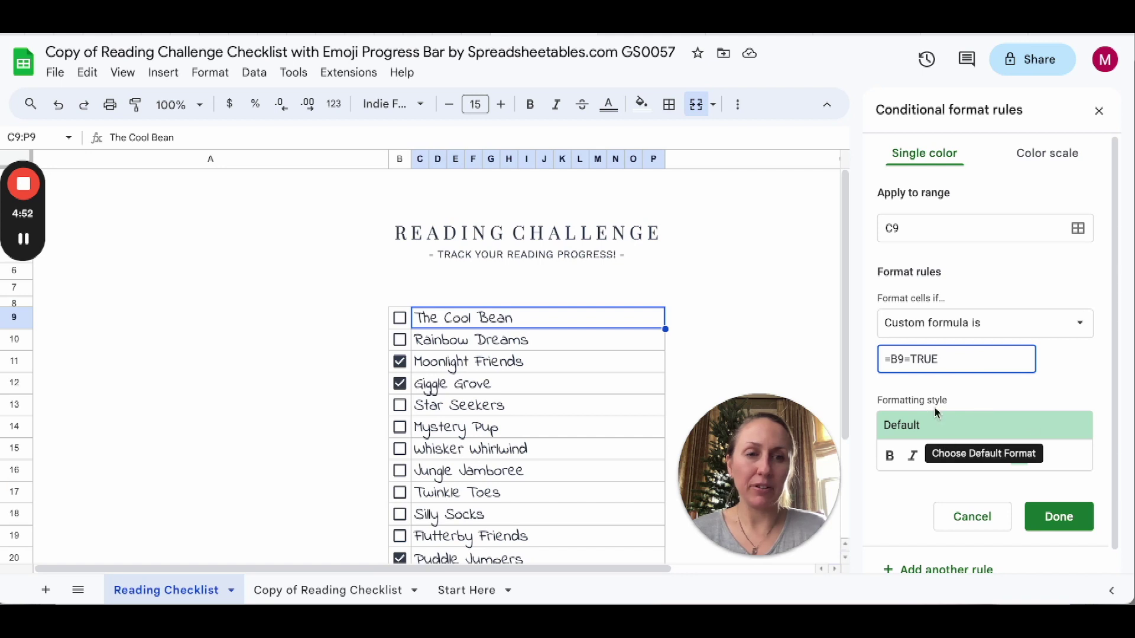
{"action": "left_click", "coordinate": [401, 328]}
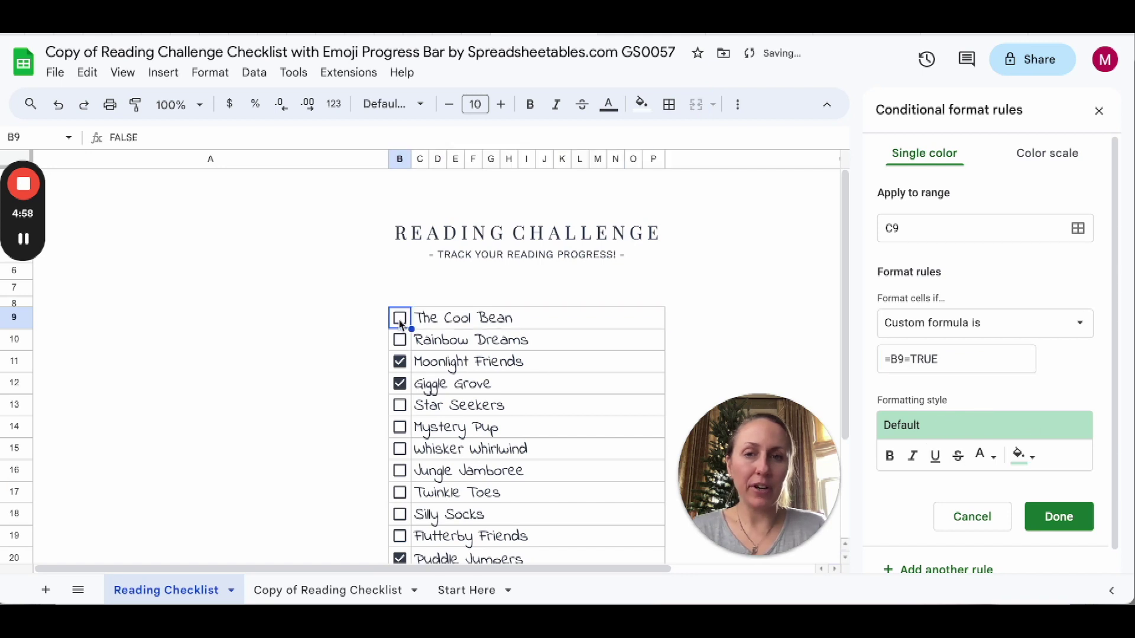
Style the C9 rule as grey strikethrough text with no fill, testing it with The Cool Bean's checkbox.
{"action": "left_click", "coordinate": [400, 322]}
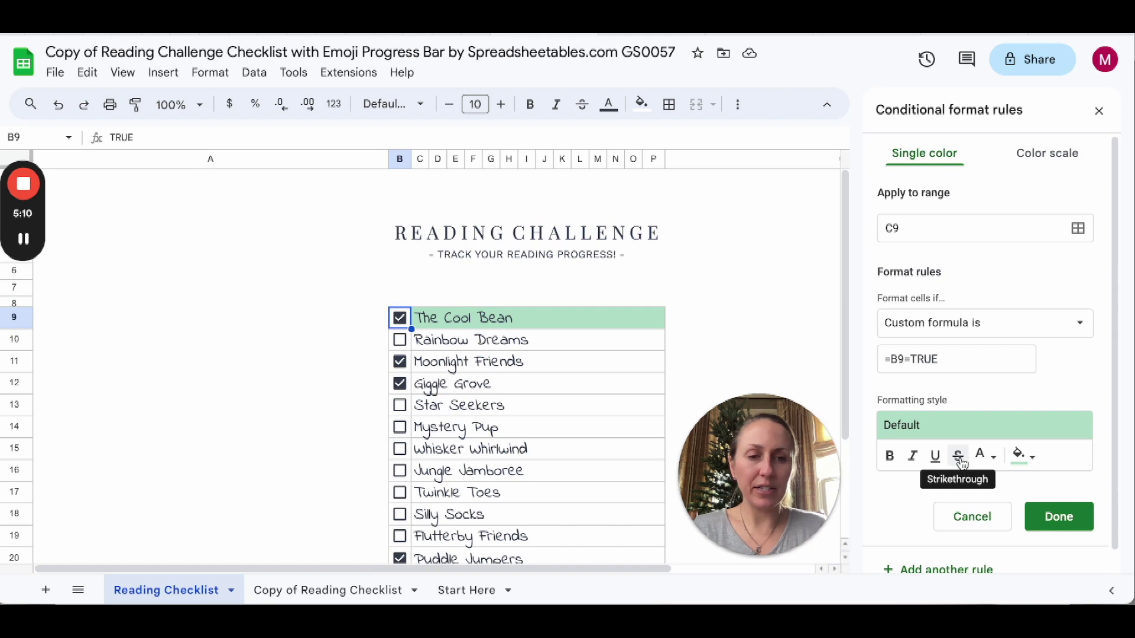
{"action": "left_click", "coordinate": [958, 456]}
{"action": "left_click", "coordinate": [1027, 457]}
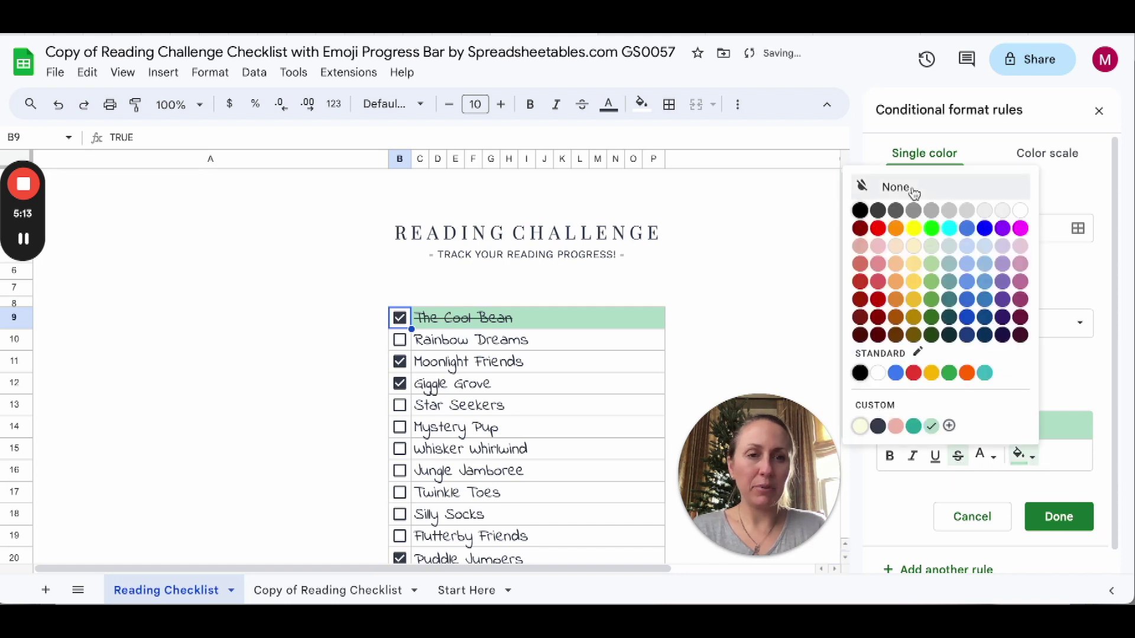
{"action": "left_click", "coordinate": [913, 188]}
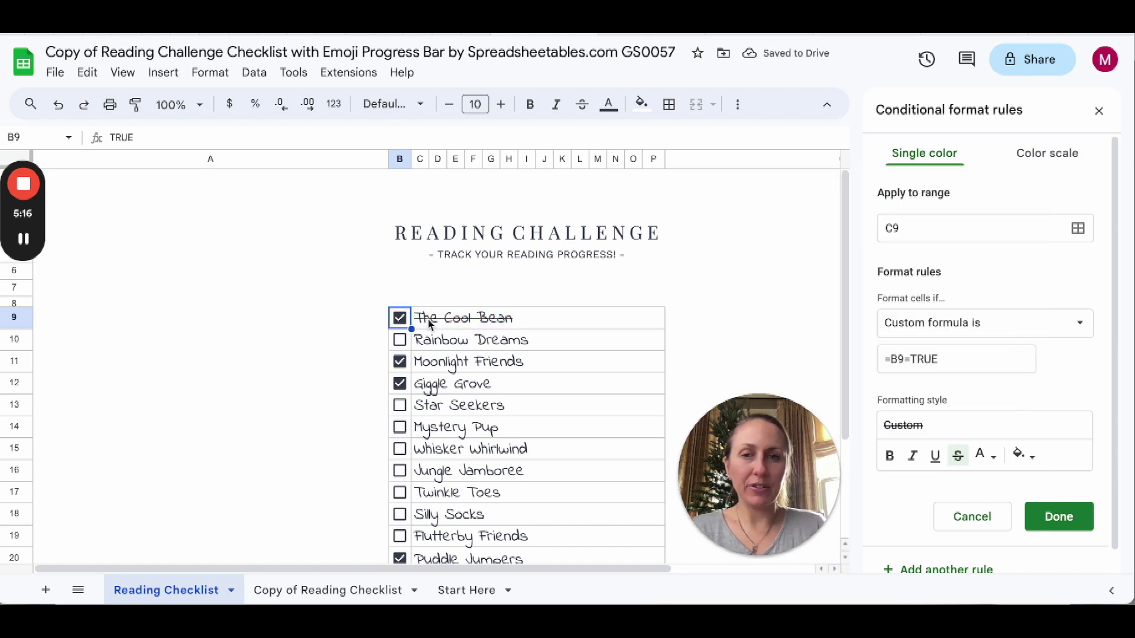
{"action": "left_click", "coordinate": [400, 320]}
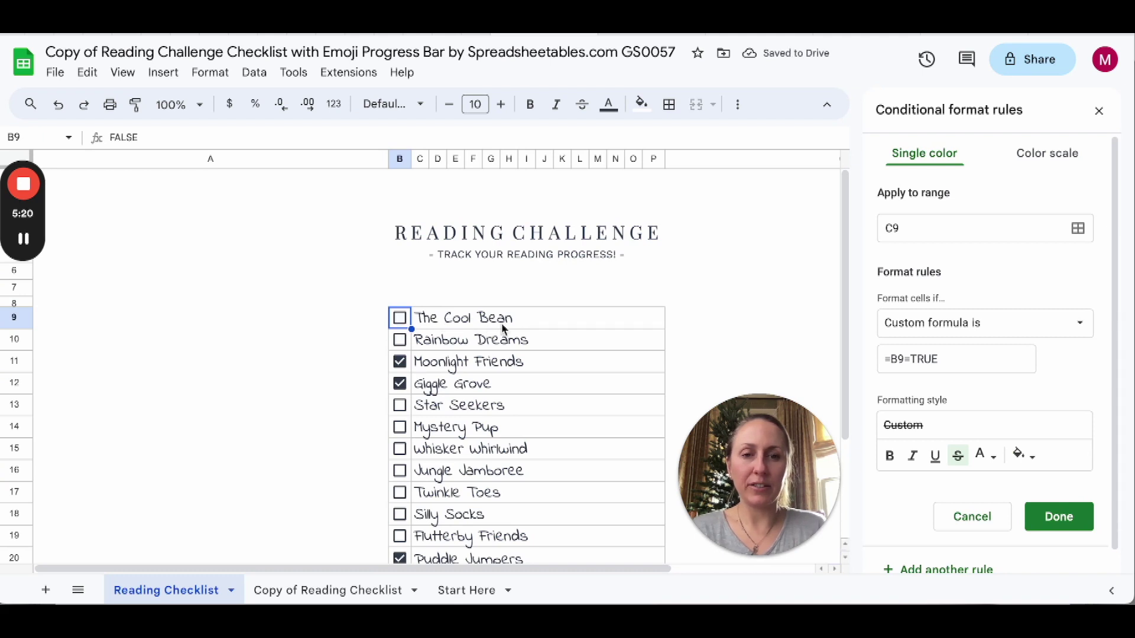
{"action": "left_click", "coordinate": [988, 458]}
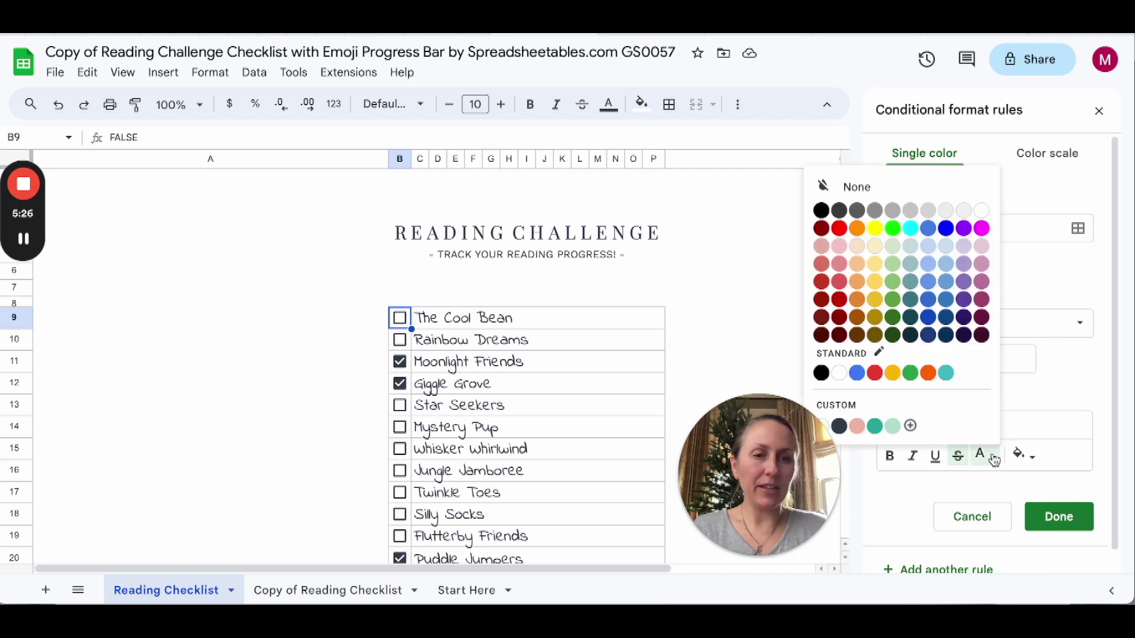
{"action": "left_click", "coordinate": [867, 214]}
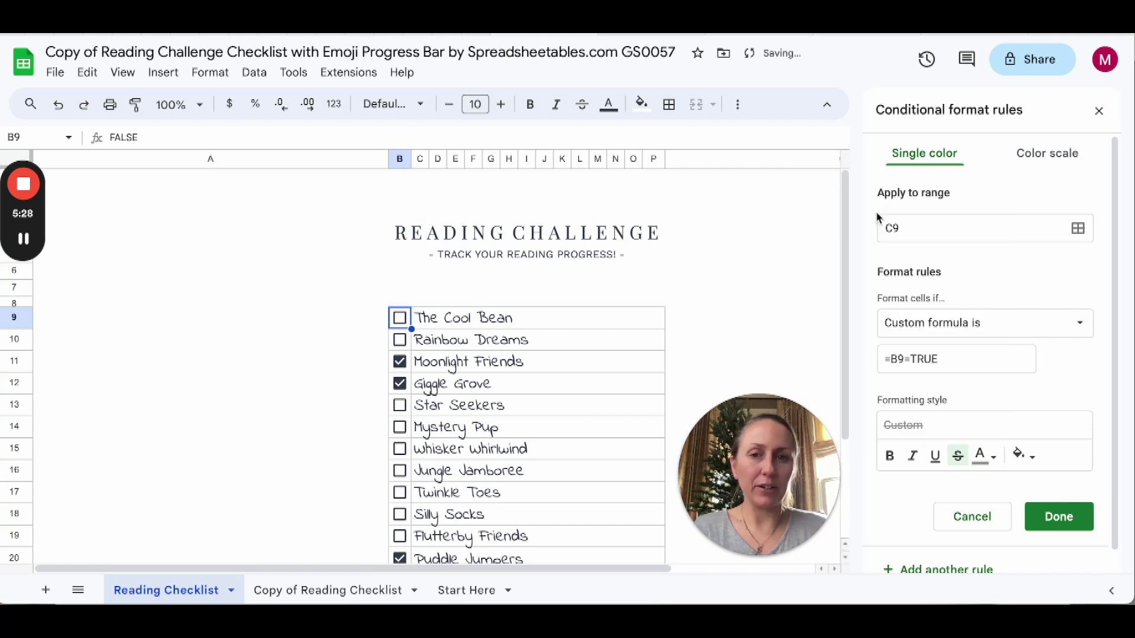
{"action": "key", "text": "Right"}
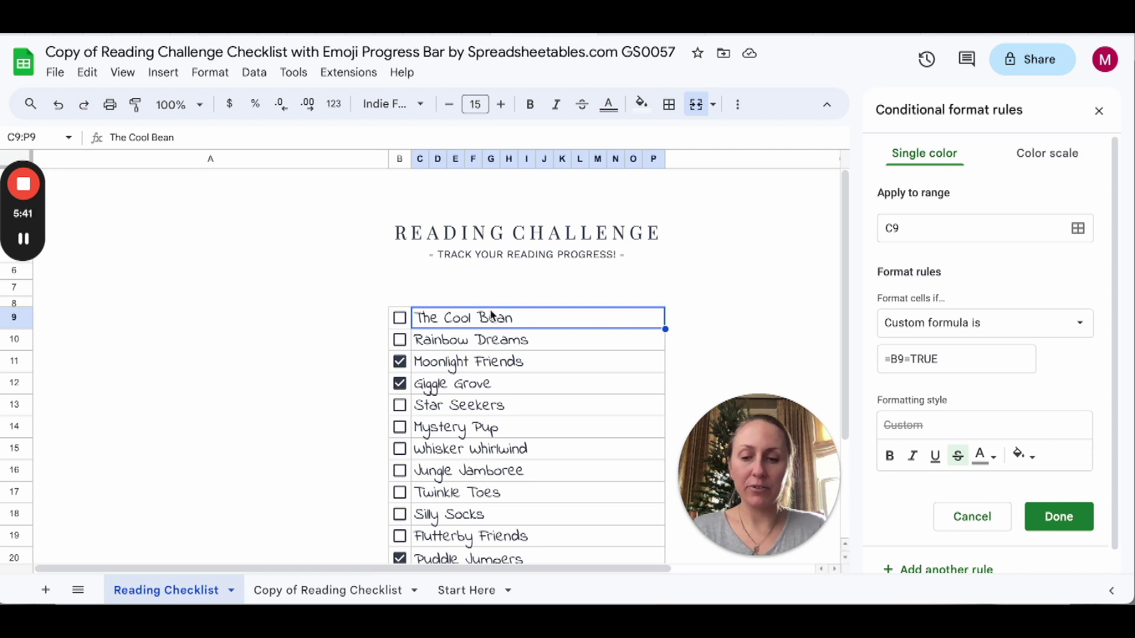
Paste only the conditional formatting onto the remaining book titles C10:P20.
{"action": "scroll", "coordinate": [492, 334], "scroll_direction": "down", "scroll_amount": 3}
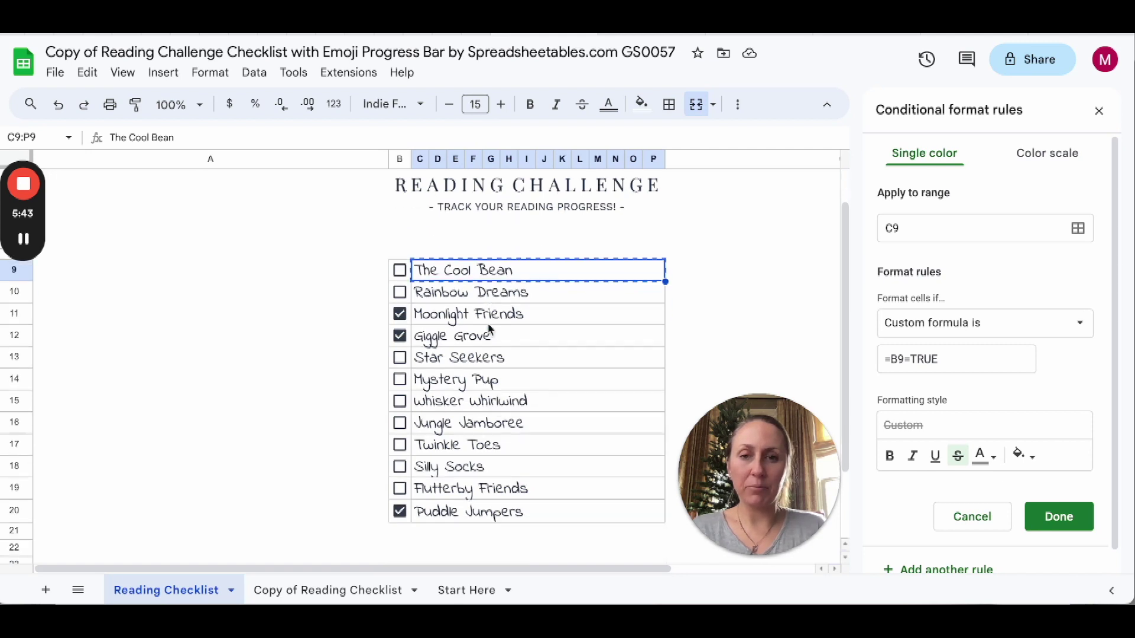
{"action": "left_click_drag", "start_coordinate": [485, 264], "coordinate": [477, 482]}
{"action": "right_click", "coordinate": [476, 358]}
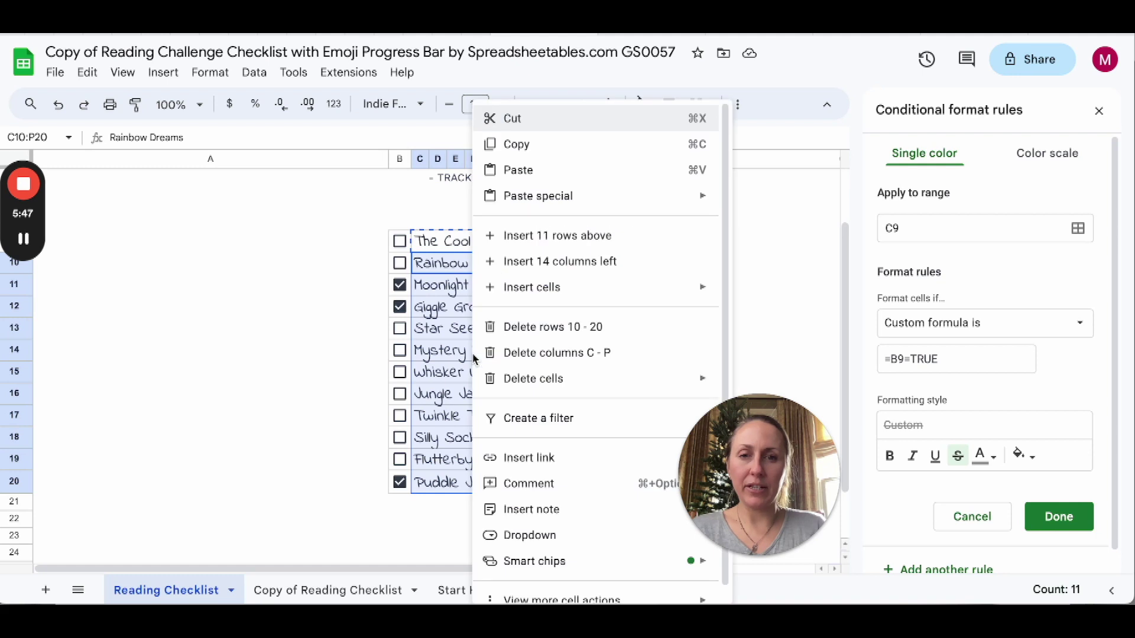
{"action": "mouse_move", "coordinate": [591, 205]}
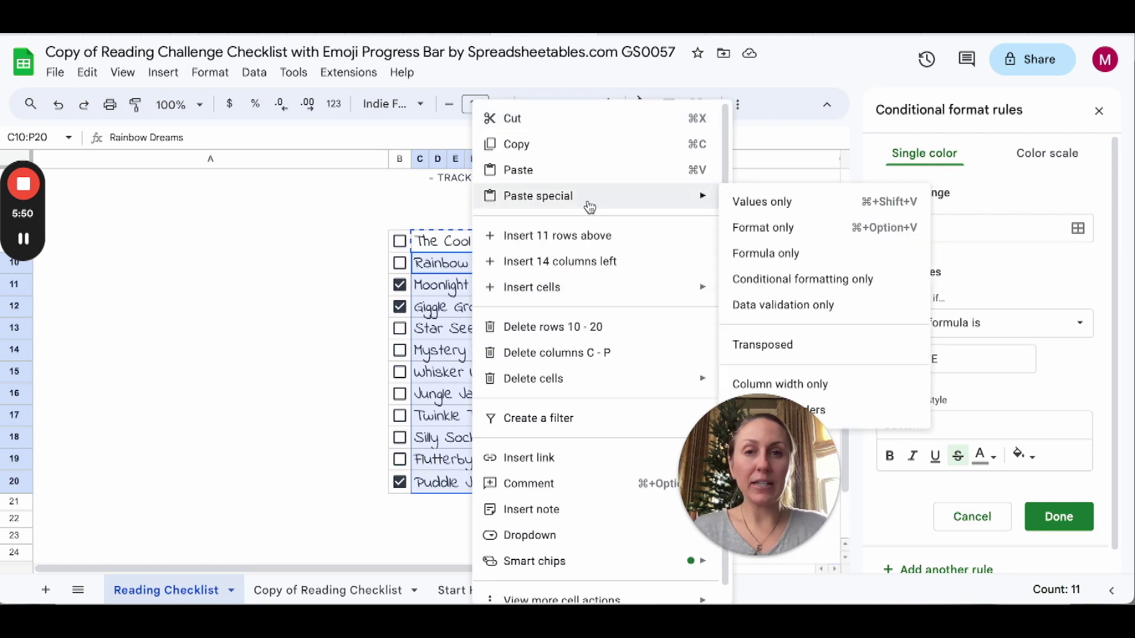
{"action": "left_click", "coordinate": [776, 286]}
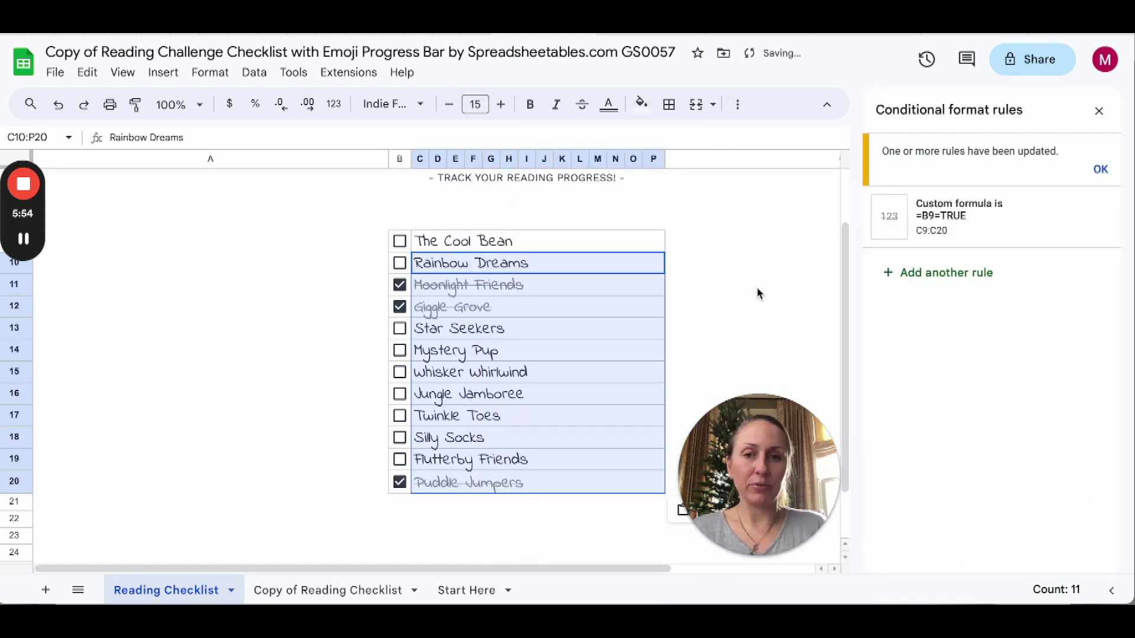
{"action": "left_click", "coordinate": [733, 306]}
{"action": "scroll", "coordinate": [442, 458], "scroll_direction": "up", "scroll_amount": 3}
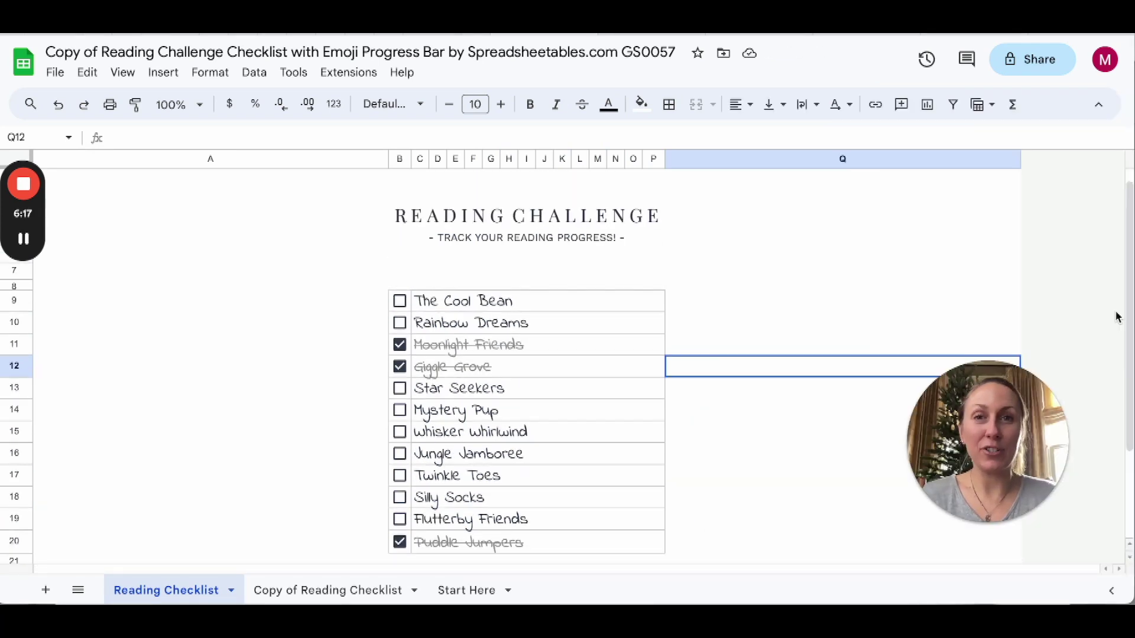
{"action": "scroll", "coordinate": [986, 461], "scroll_direction": "down", "scroll_amount": 3}
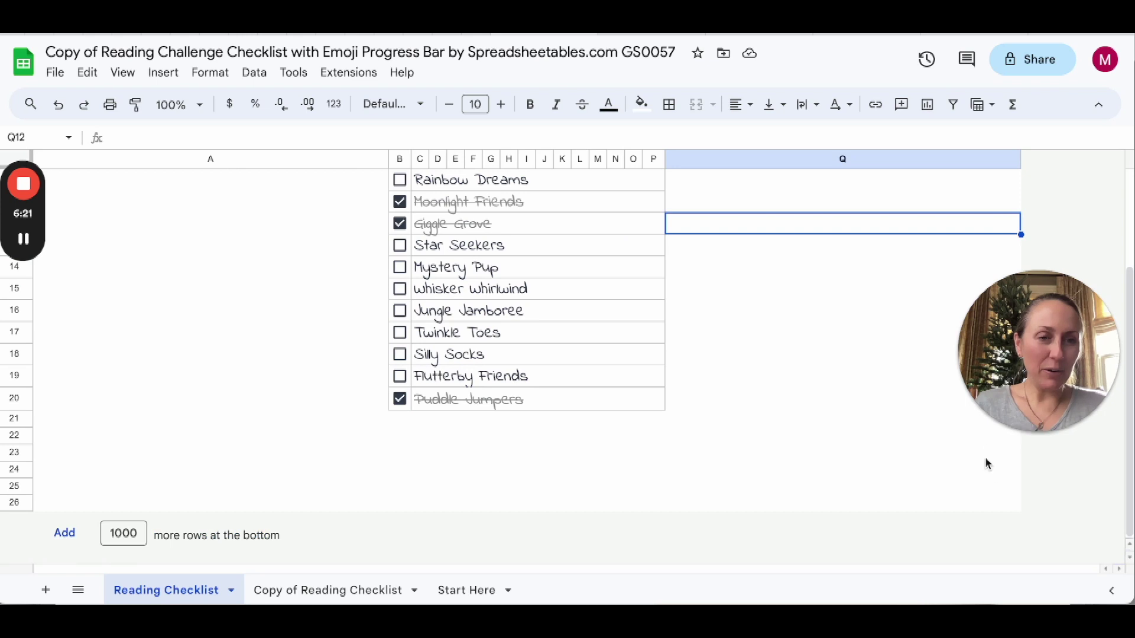
Fill the whole A1:Q26 area pale yellow, accepting the protected-range warning.
{"action": "left_click", "coordinate": [954, 470]}
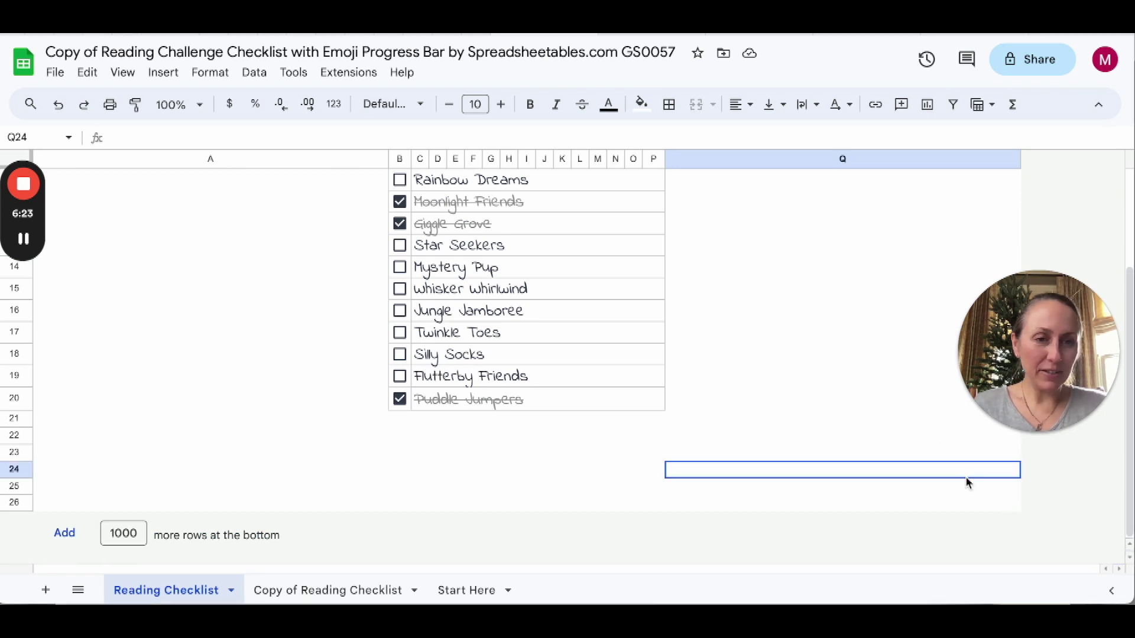
{"action": "left_click", "coordinate": [998, 509]}
{"action": "key", "text": "ctrl+shift+Home"}
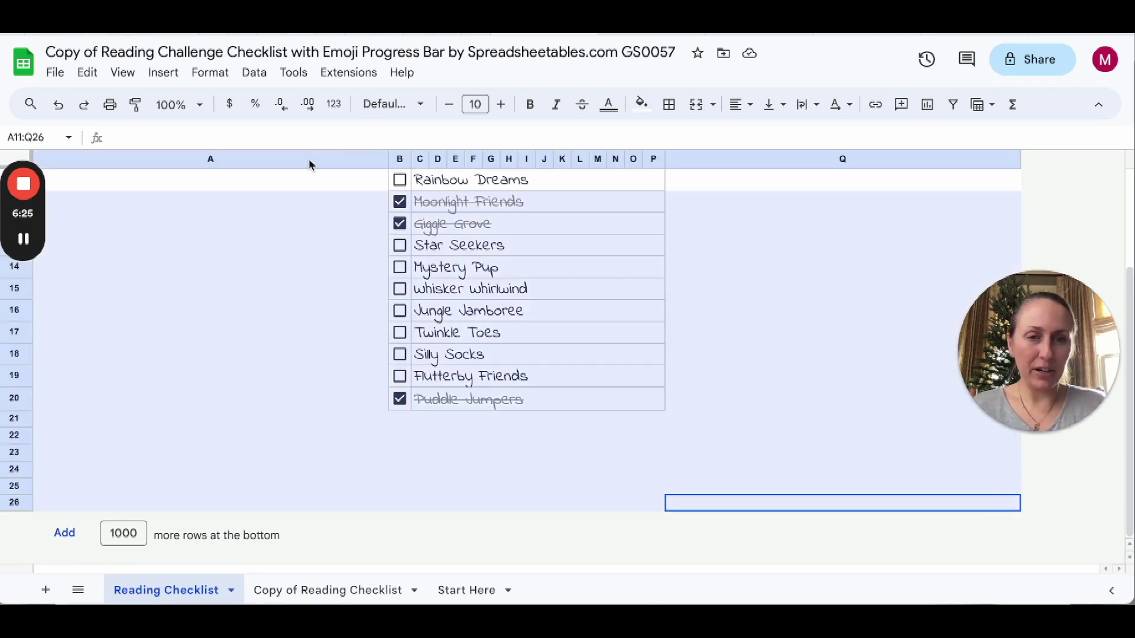
{"action": "left_click", "coordinate": [641, 104]}
{"action": "left_click", "coordinate": [646, 374]}
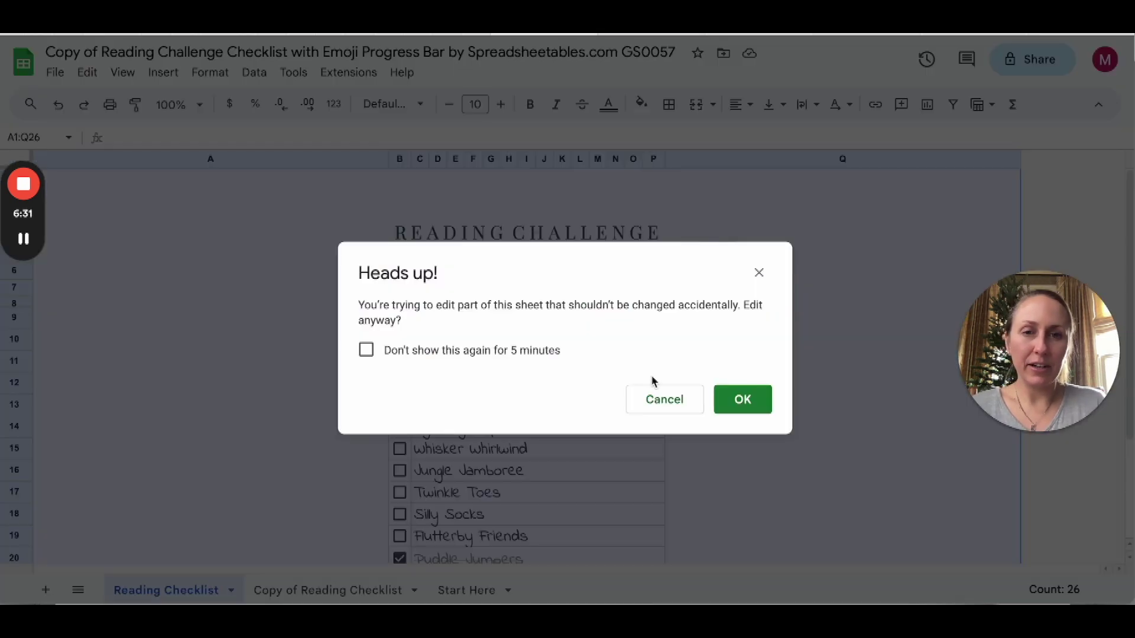
{"action": "left_click", "coordinate": [738, 402]}
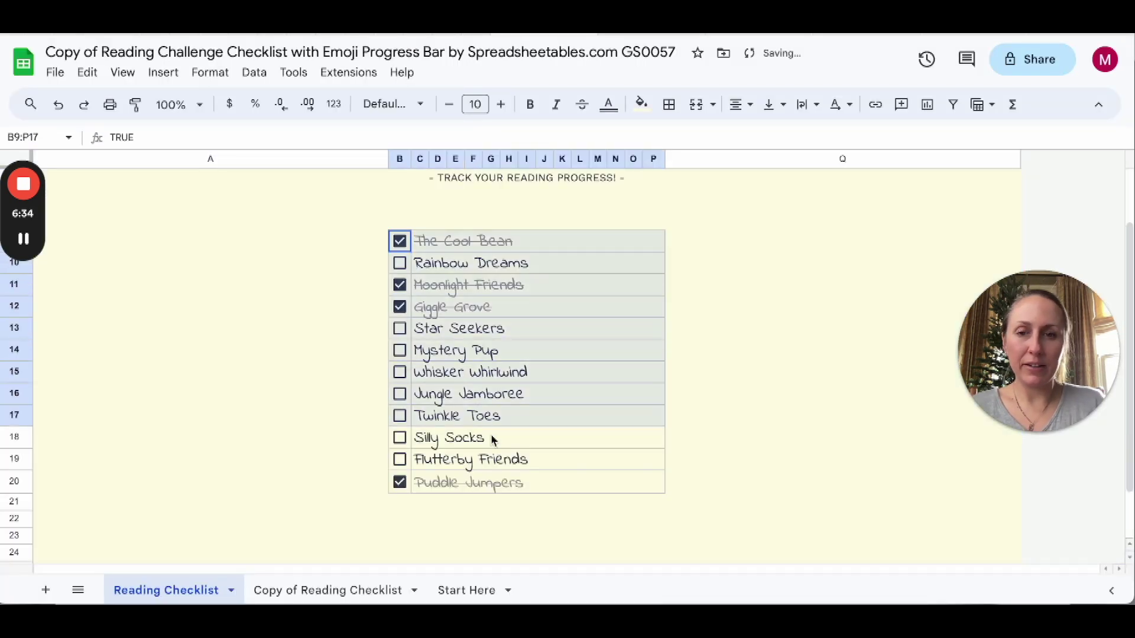
Reset the fill on the checklist table B9:P20 so it stays white.
{"action": "left_click_drag", "start_coordinate": [493, 440], "coordinate": [506, 484]}
{"action": "left_click", "coordinate": [642, 104]}
{"action": "left_click", "coordinate": [703, 140]}
{"action": "left_click", "coordinate": [733, 310]}
{"action": "scroll", "coordinate": [886, 444], "scroll_direction": "up", "scroll_amount": 2}
{"action": "left_click", "coordinate": [1003, 523]}
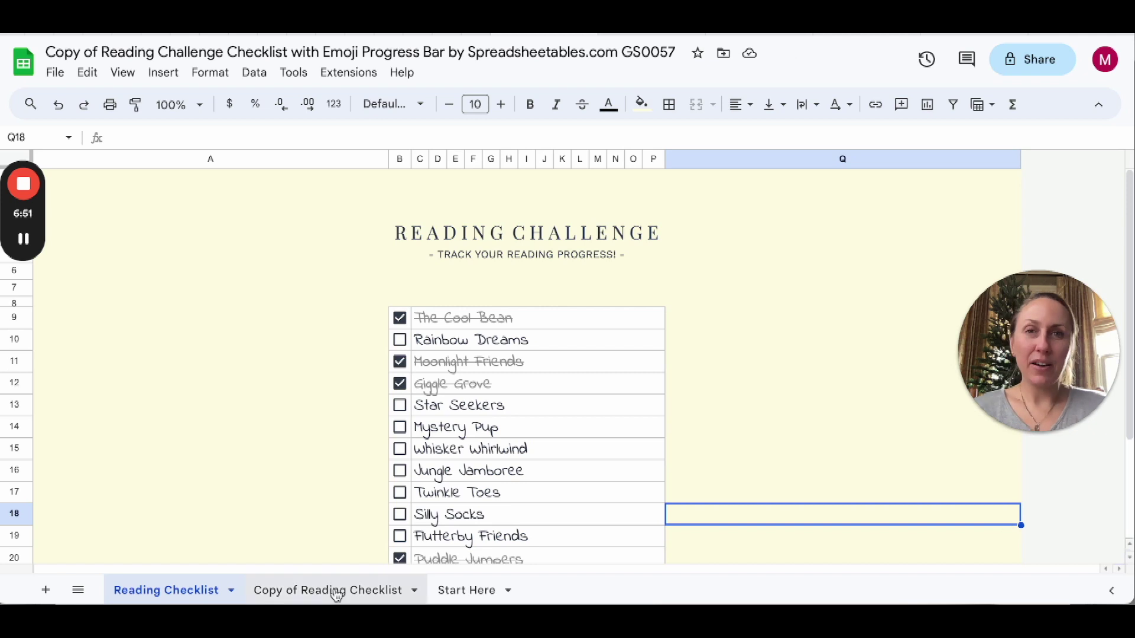
On the Copy of Reading Checklist sheet, move the reading worm image slightly higher.
{"action": "left_click", "coordinate": [336, 591]}
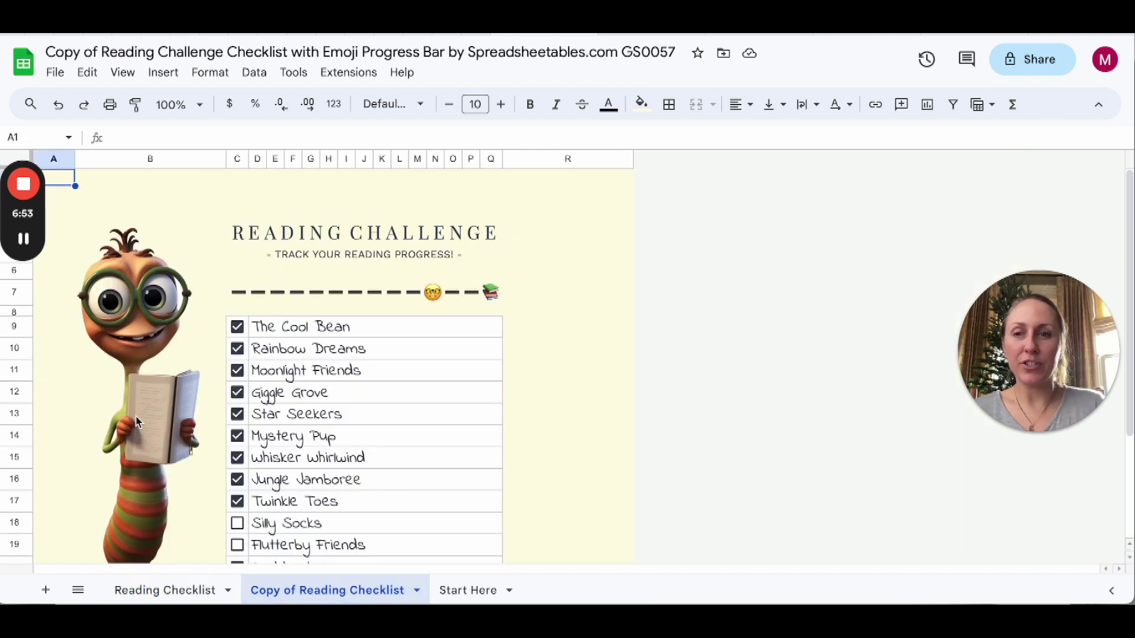
{"action": "left_click", "coordinate": [156, 360]}
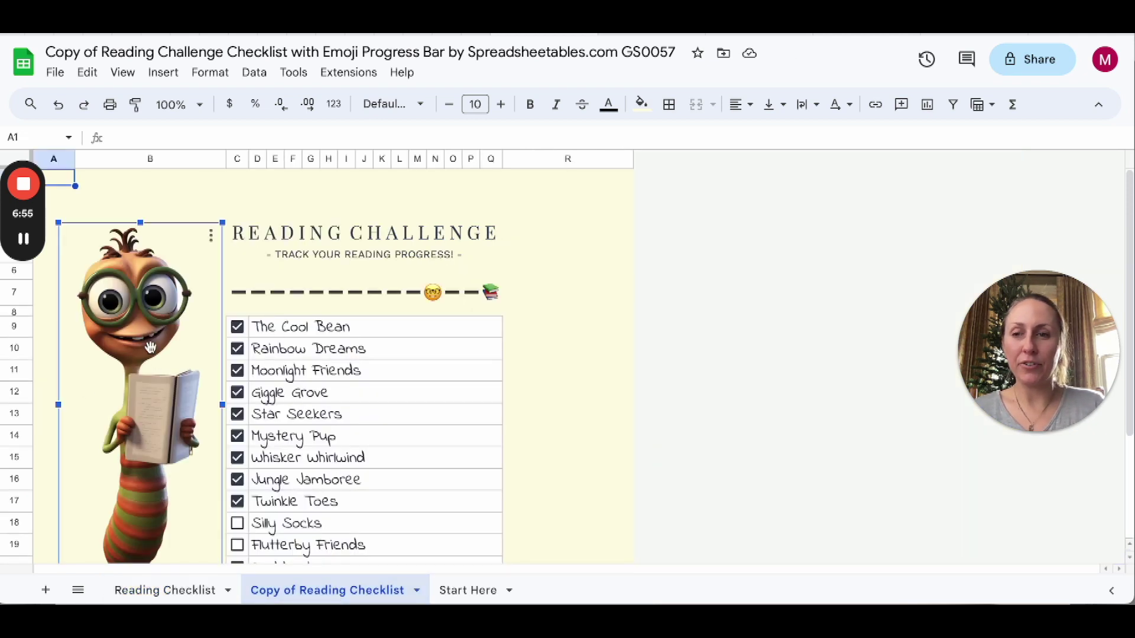
{"action": "mouse_move", "coordinate": [145, 362]}
{"action": "left_mouse_down"}
{"action": "mouse_move", "coordinate": [244, 349]}
{"action": "mouse_move", "coordinate": [170, 354]}
{"action": "mouse_move", "coordinate": [198, 328]}
{"action": "mouse_move", "coordinate": [140, 348]}
{"action": "left_mouse_up"}
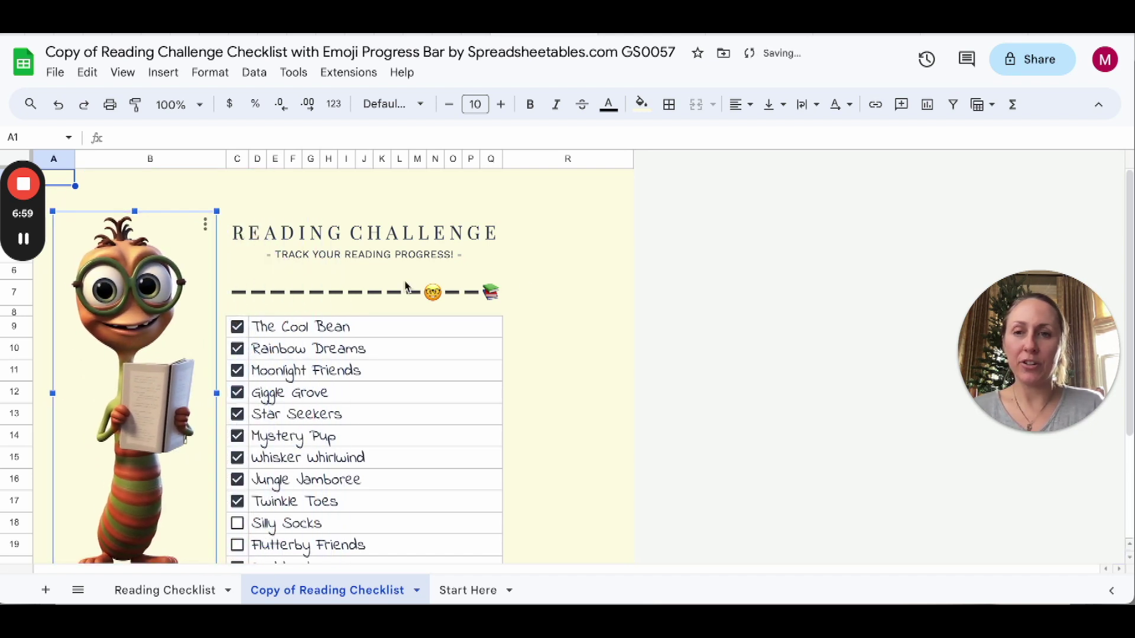
{"action": "left_click", "coordinate": [555, 306]}
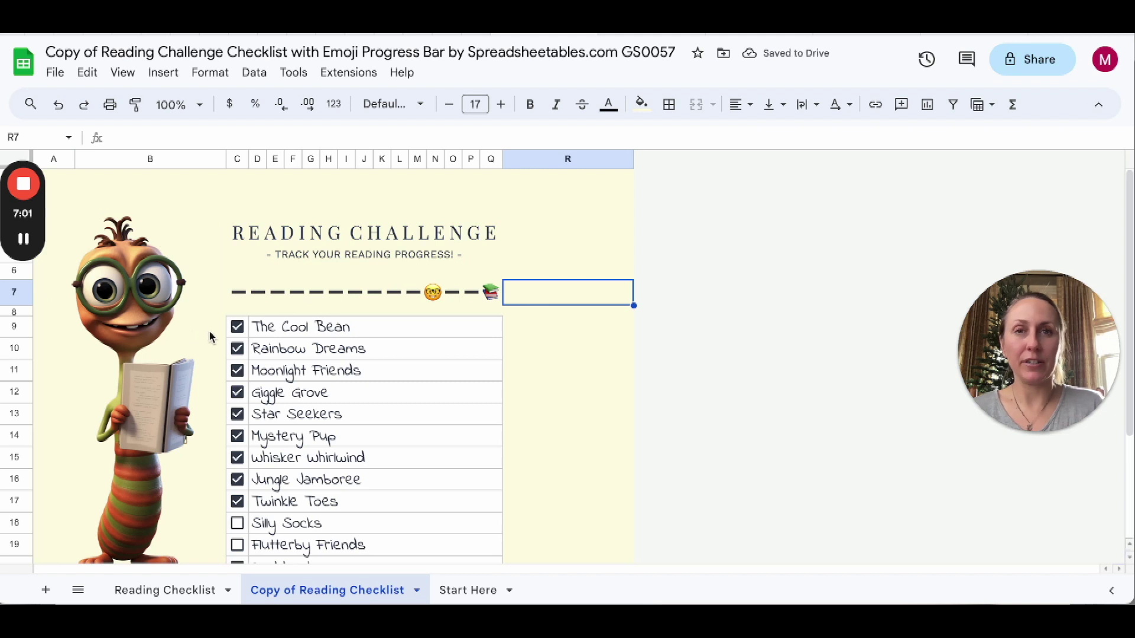
{"action": "left_click", "coordinate": [615, 273]}
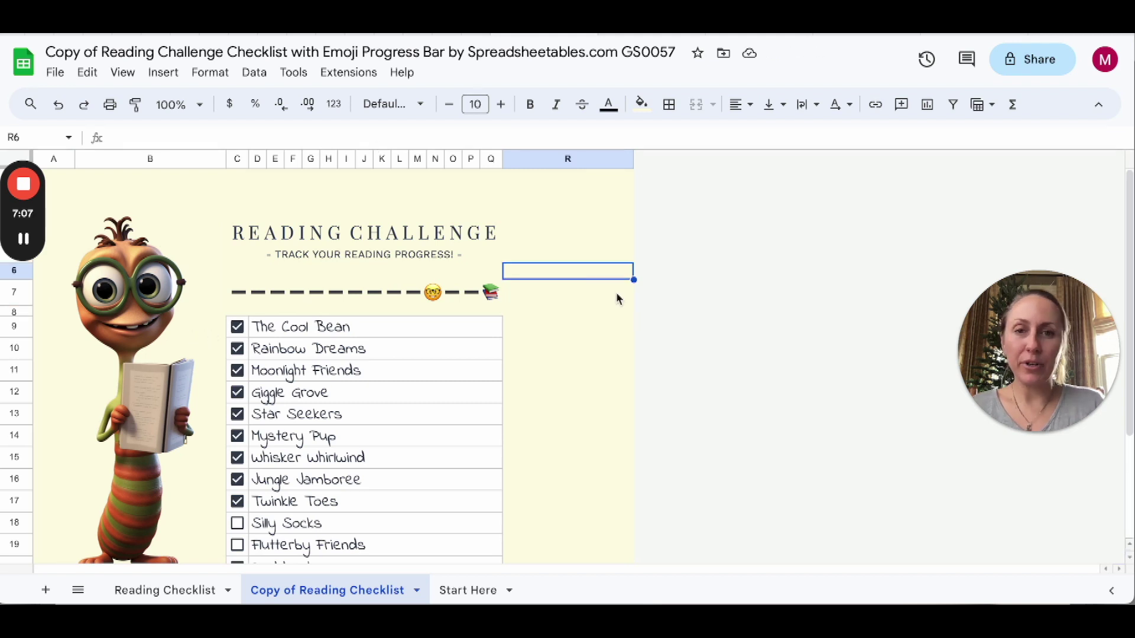
Open the Insert image over cells window, then close it without inserting anything.
{"action": "left_click", "coordinate": [163, 73]}
{"action": "mouse_move", "coordinate": [203, 295]}
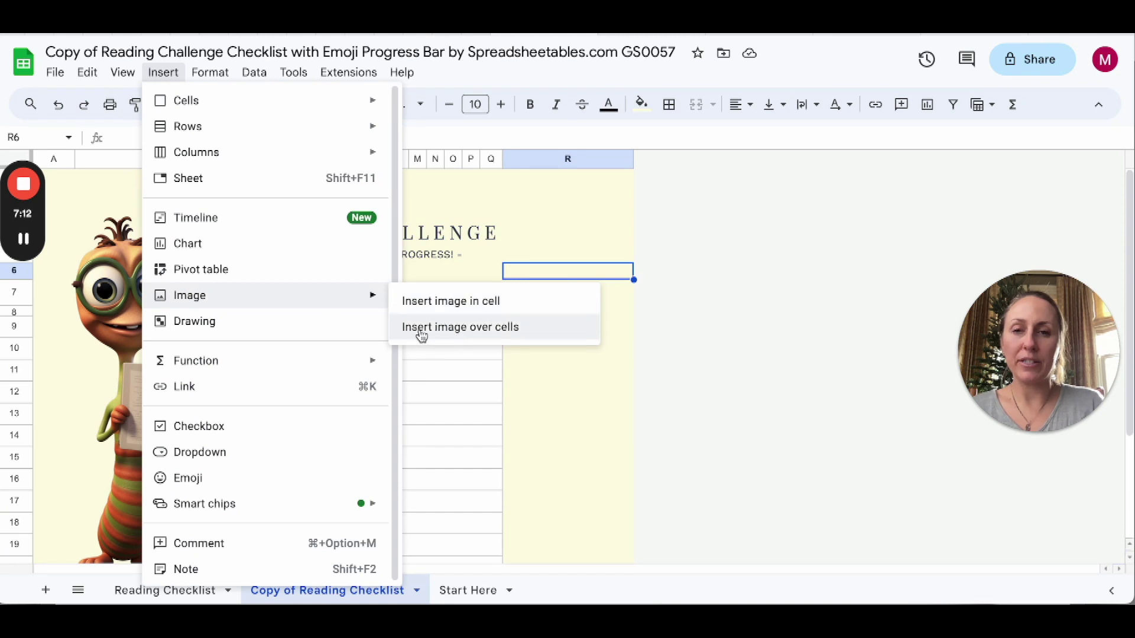
{"action": "left_click", "coordinate": [499, 333]}
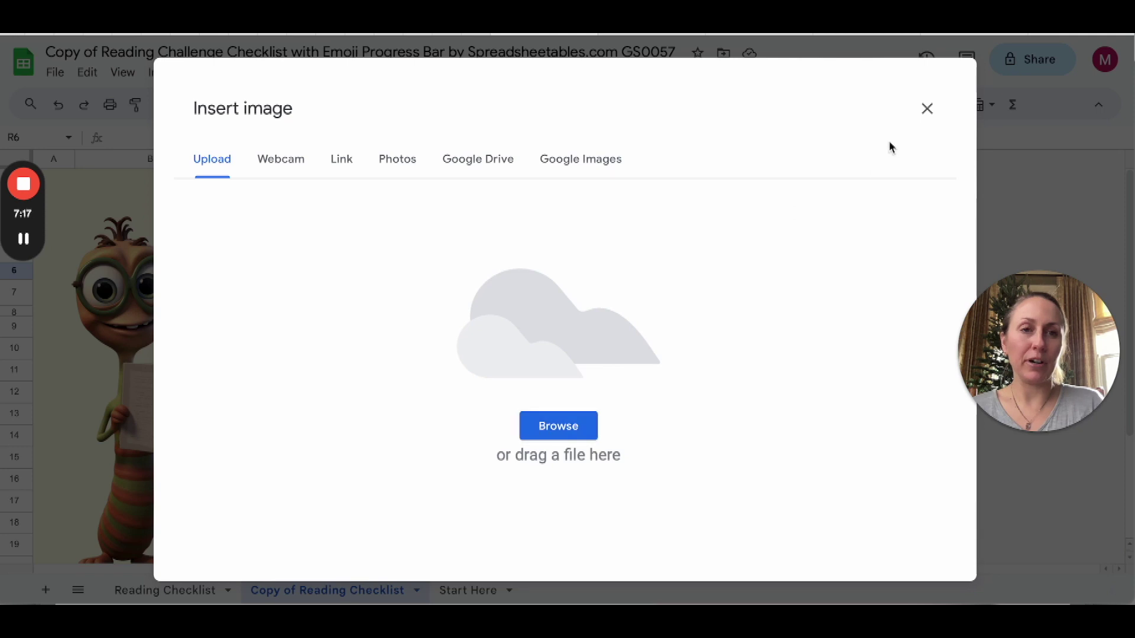
{"action": "left_click", "coordinate": [927, 109]}
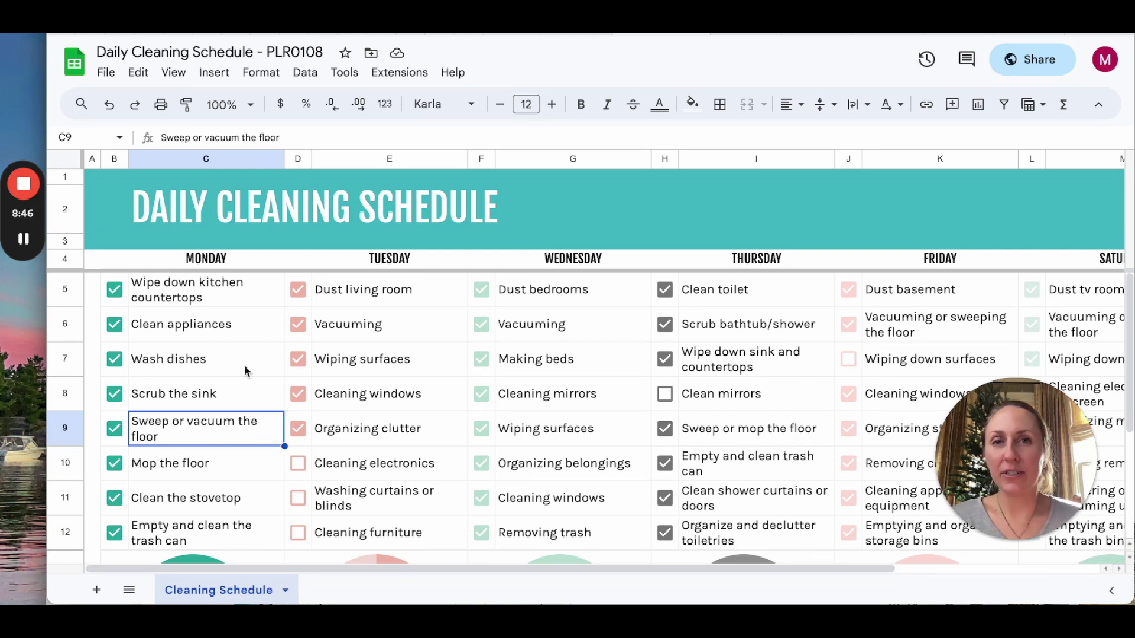
Check the COUNTIF formulas in C14 and C15, then select C14:C15.
{"action": "scroll", "coordinate": [245, 370], "scroll_direction": "down", "scroll_amount": 4}
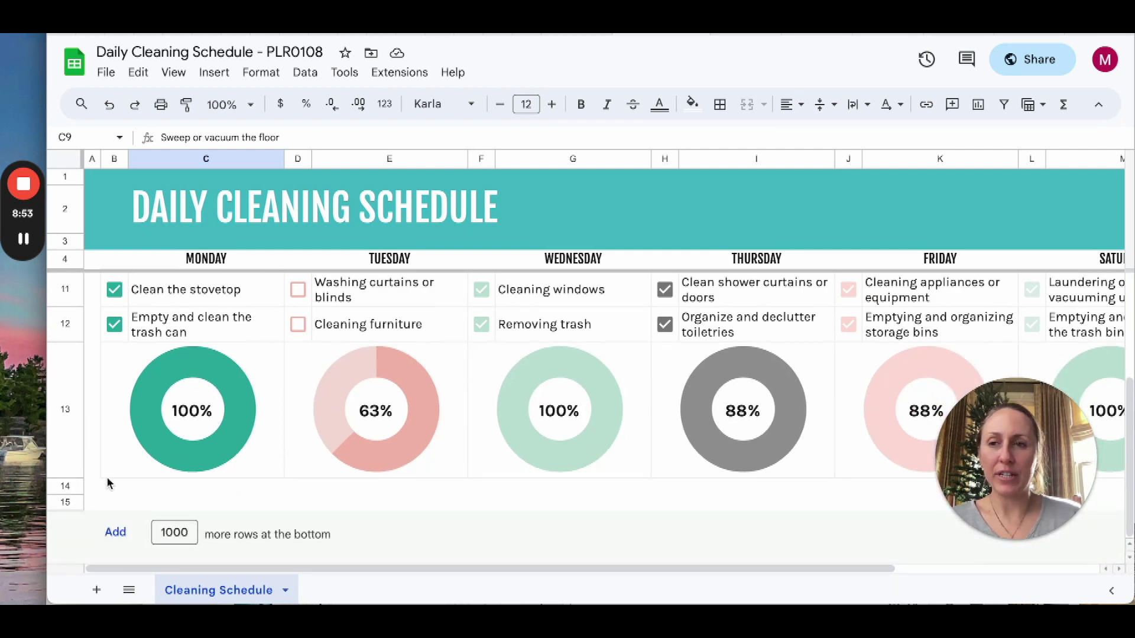
{"action": "left_click", "coordinate": [166, 494]}
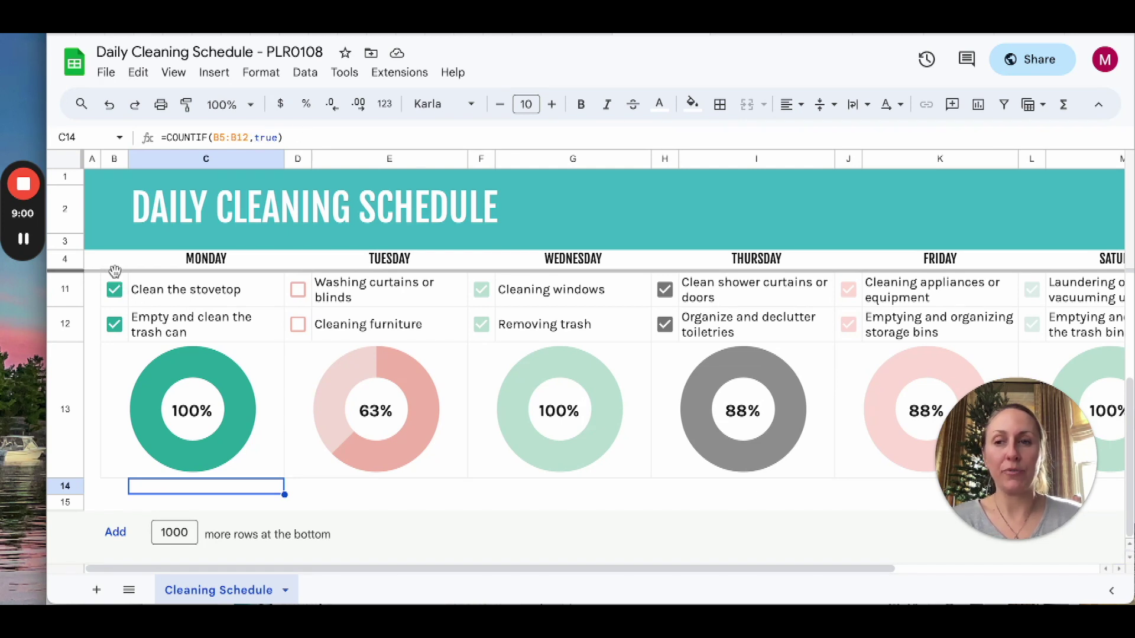
{"action": "left_click", "coordinate": [147, 507]}
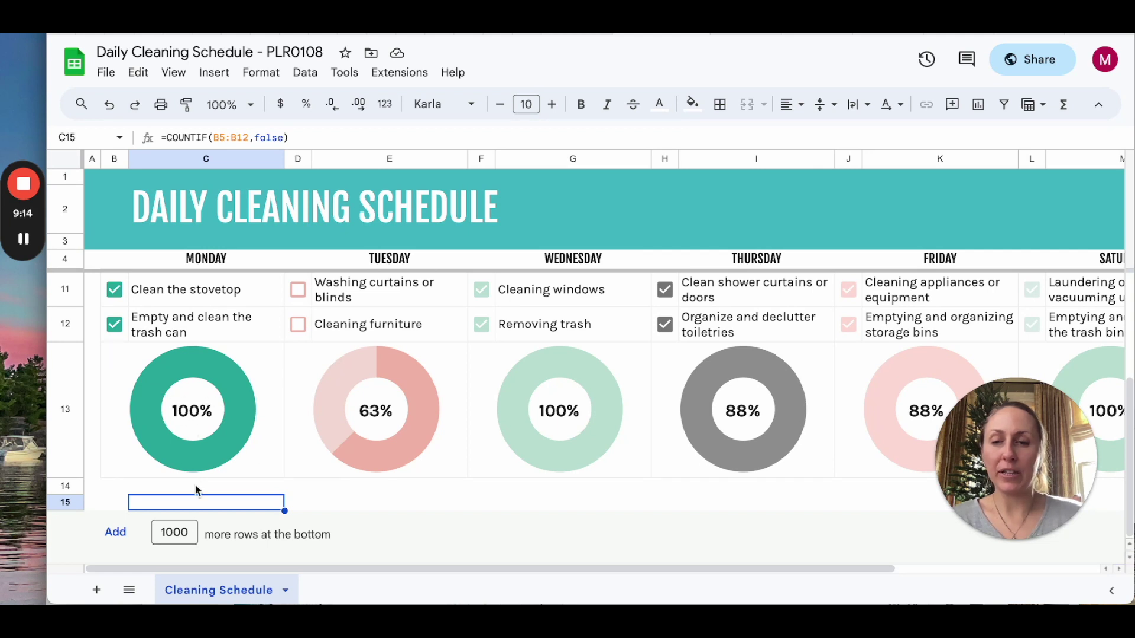
{"action": "left_click_drag", "start_coordinate": [196, 490], "coordinate": [195, 506]}
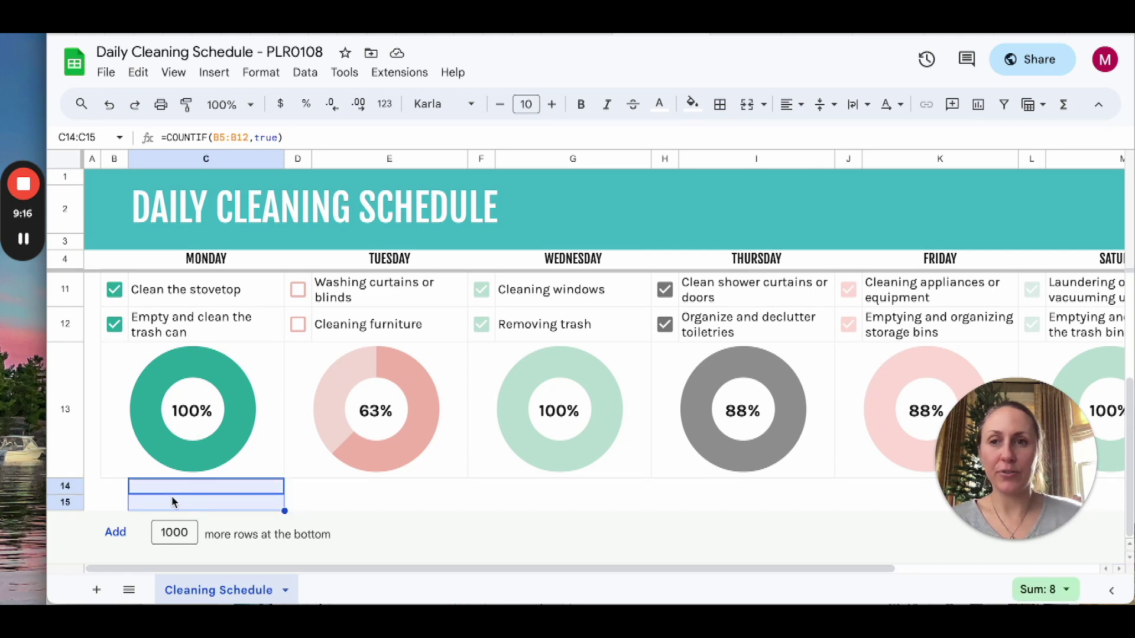
{"action": "left_click", "coordinate": [213, 72]}
Insert a chart from C14:C15 and change it to a doughnut chart.
{"action": "left_click", "coordinate": [253, 257]}
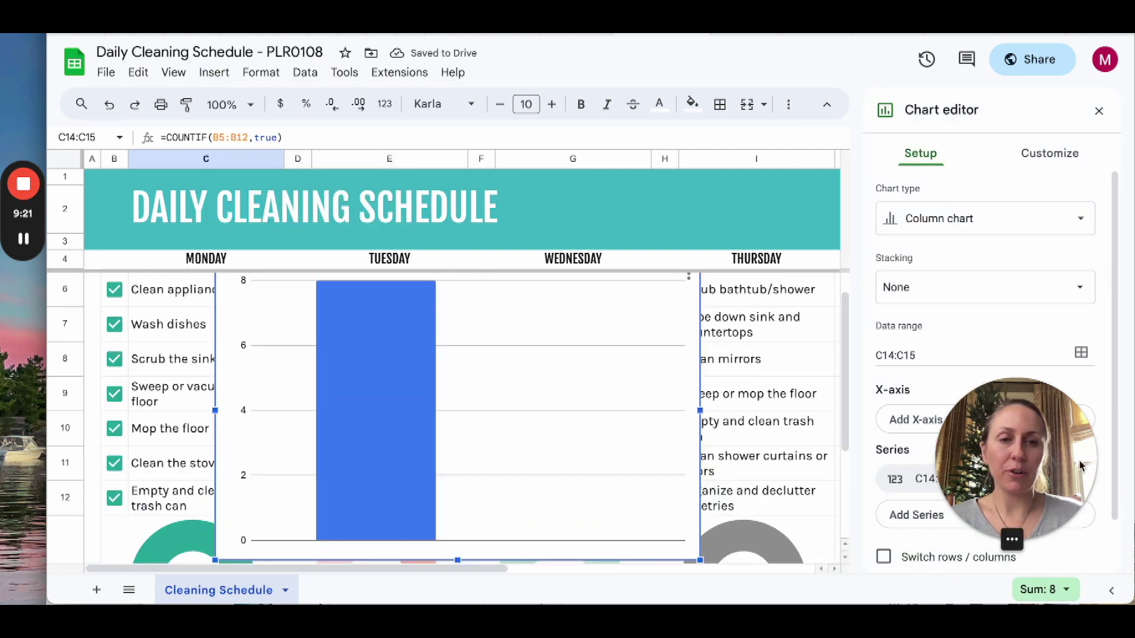
{"action": "left_click_drag", "start_coordinate": [1079, 466], "coordinate": [771, 463]}
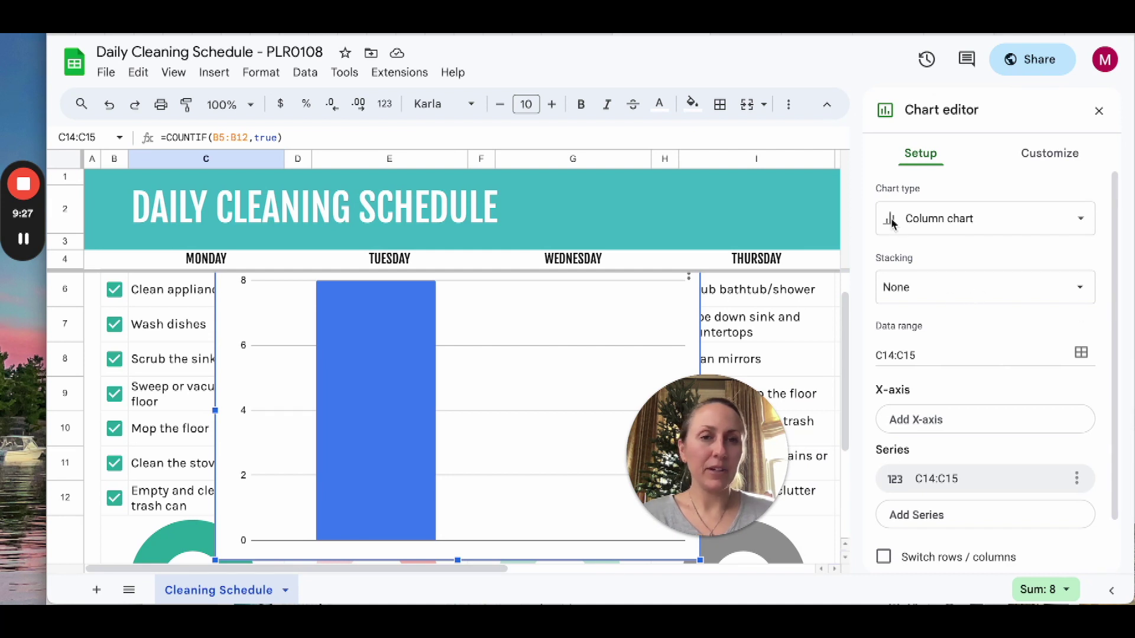
{"action": "left_click", "coordinate": [944, 222]}
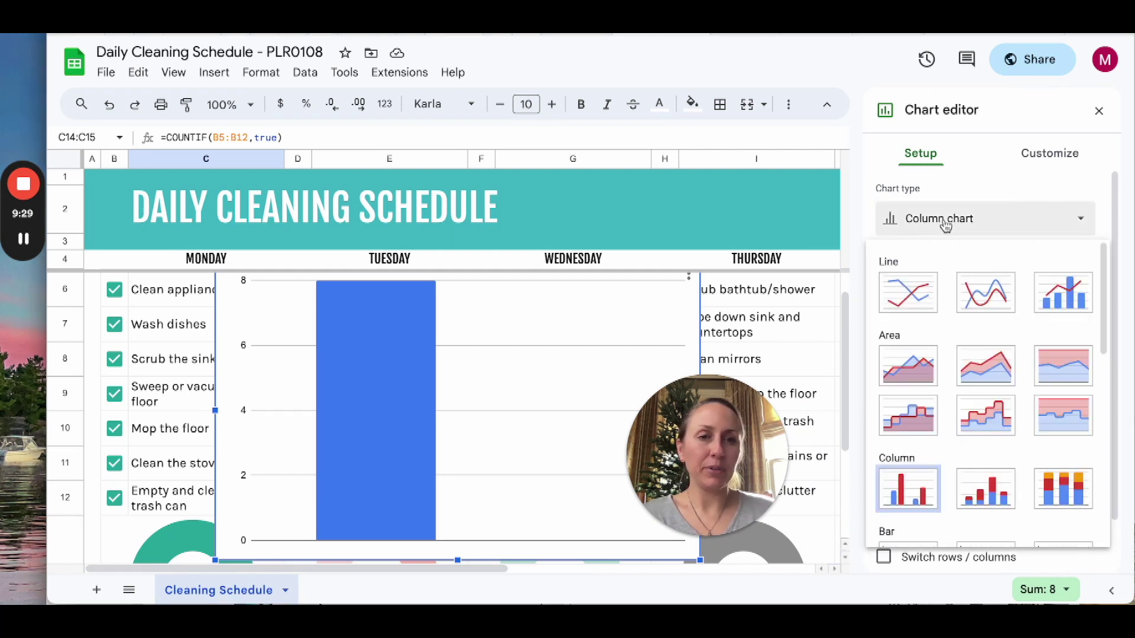
{"action": "scroll", "coordinate": [922, 392], "scroll_direction": "down", "scroll_amount": 5}
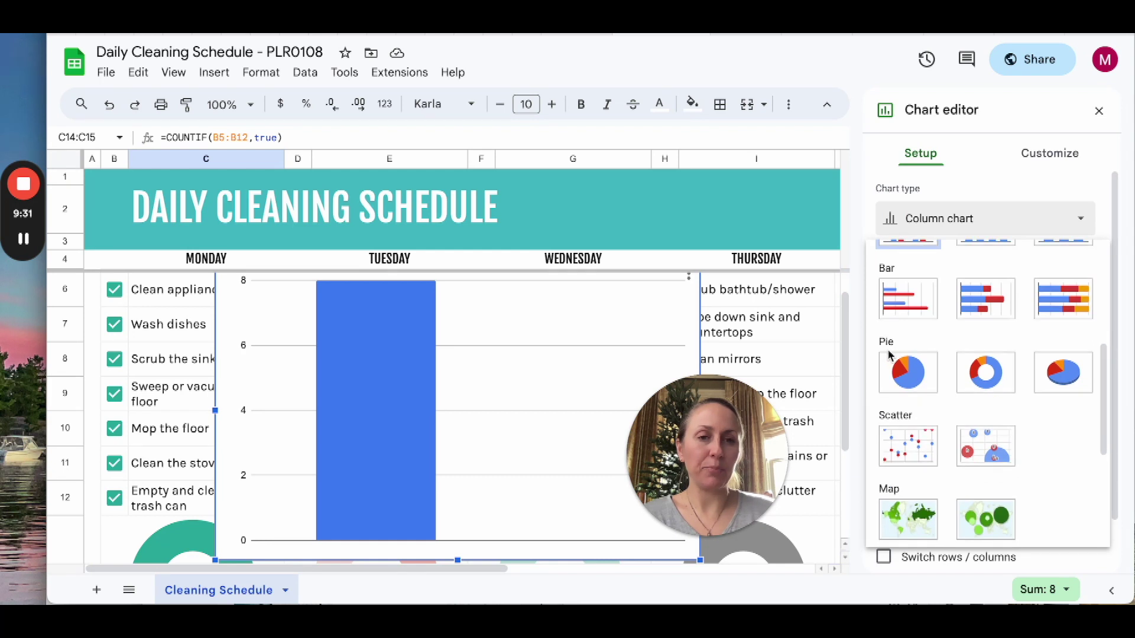
{"action": "left_click", "coordinate": [986, 374]}
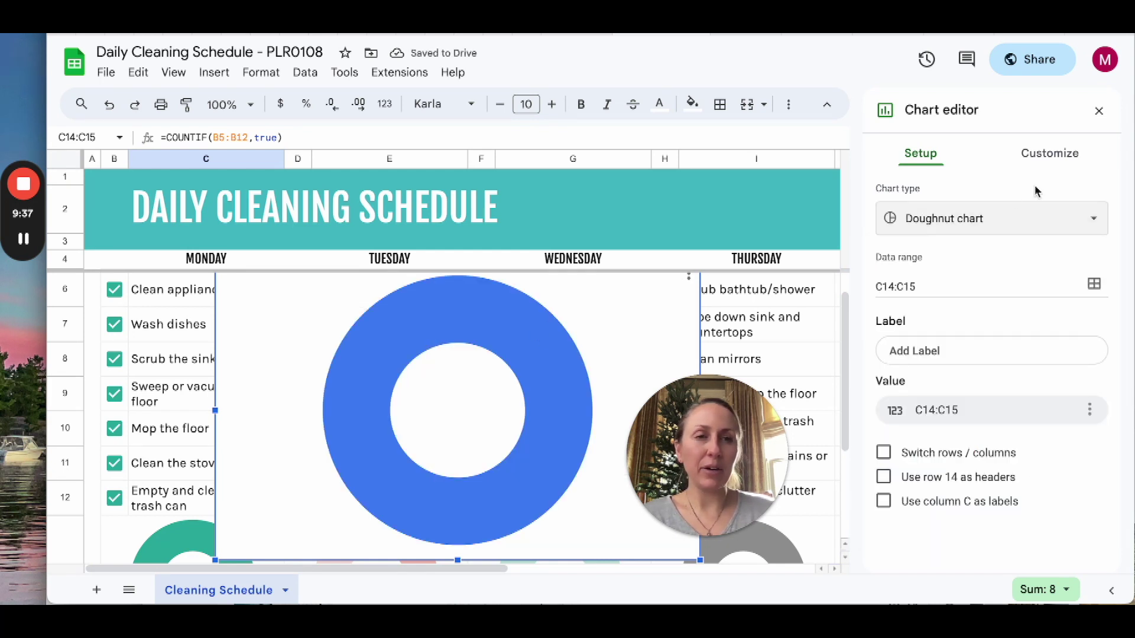
Colour Slice 1 of the doughnut chart light teal.
{"action": "left_click", "coordinate": [1047, 155]}
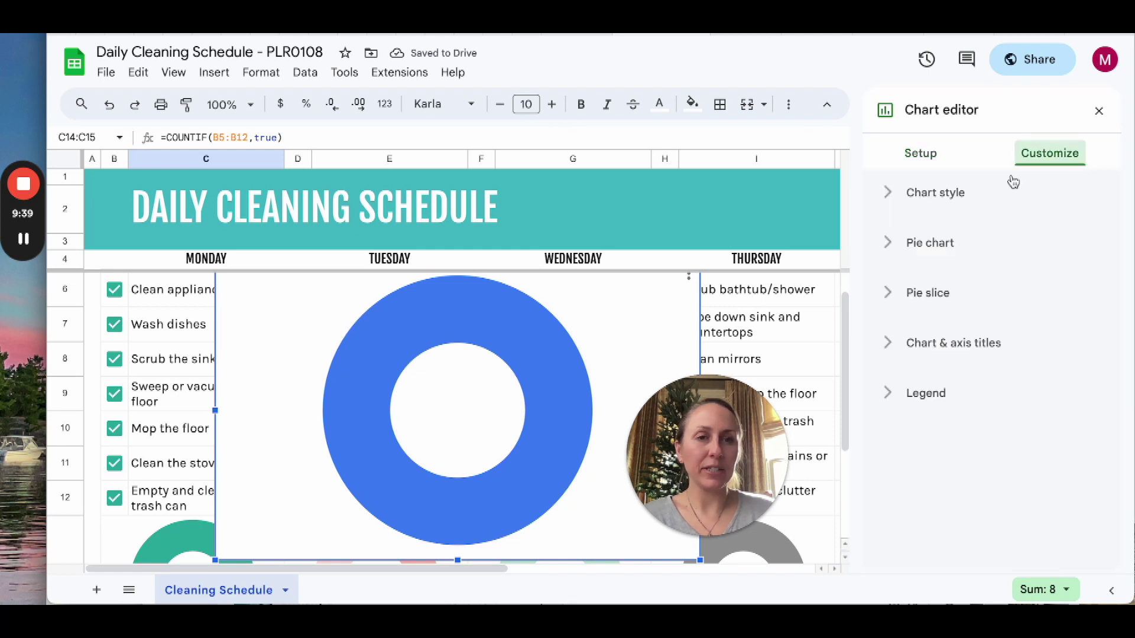
{"action": "left_click", "coordinate": [924, 295]}
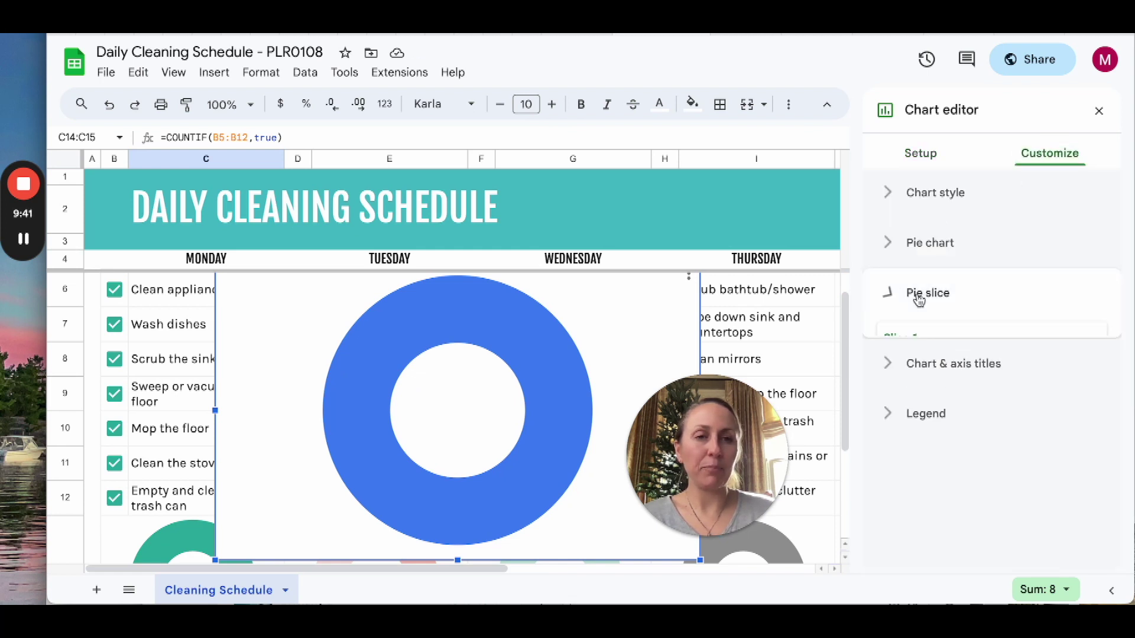
{"action": "left_click", "coordinate": [913, 404]}
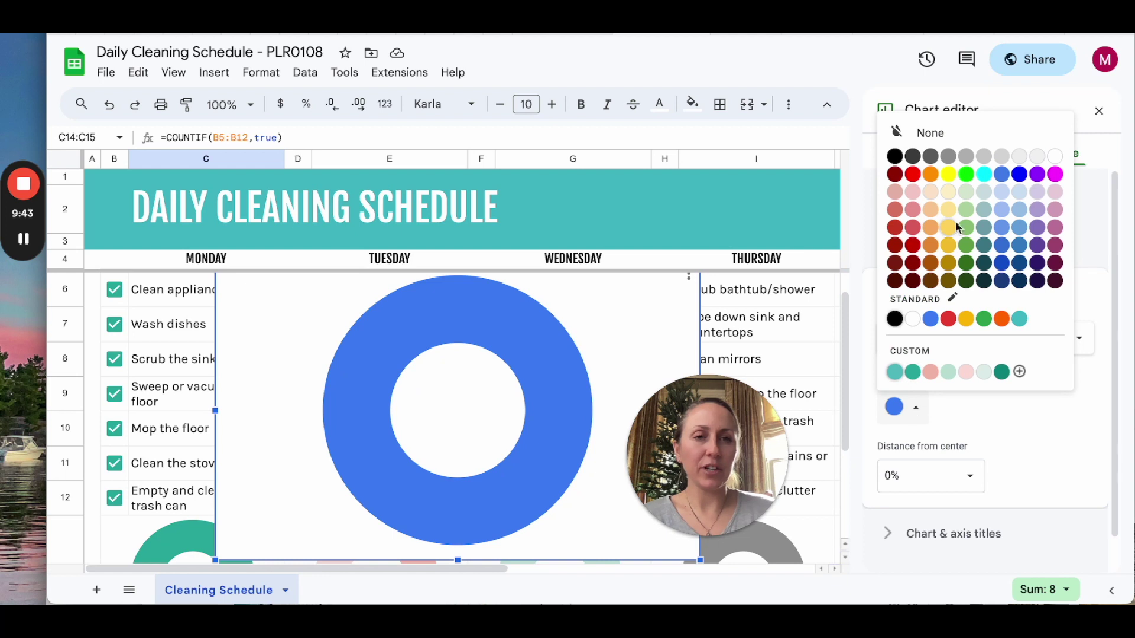
{"action": "left_click", "coordinate": [895, 371]}
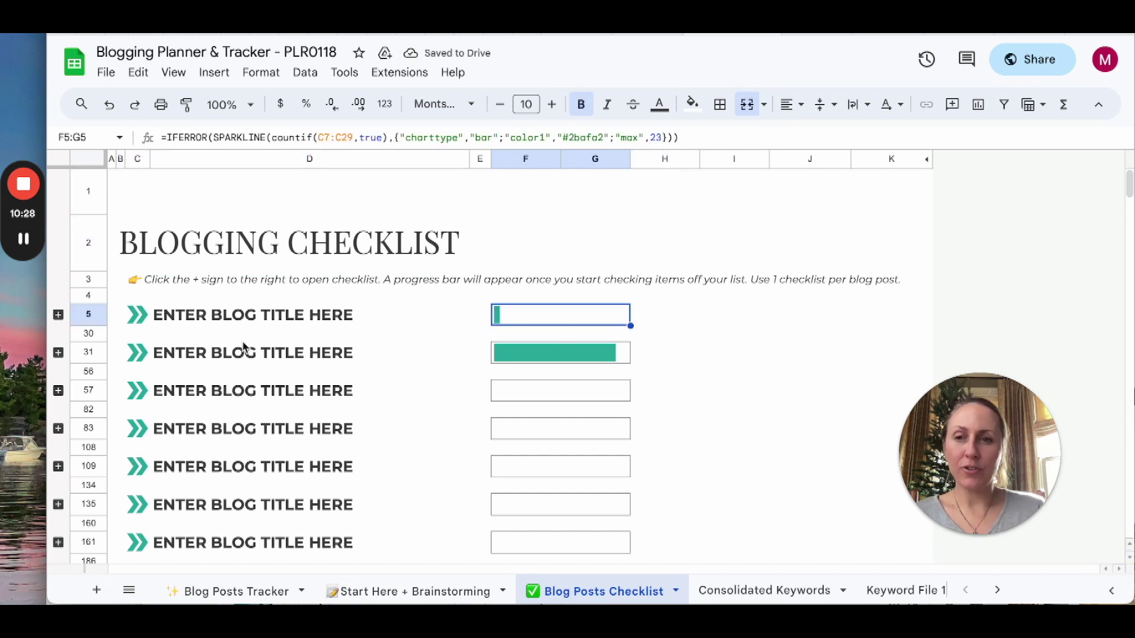
Expand the first blog post group and tick its first eight tasks, Keyword Research through Bullet Points.
{"action": "left_click", "coordinate": [58, 315]}
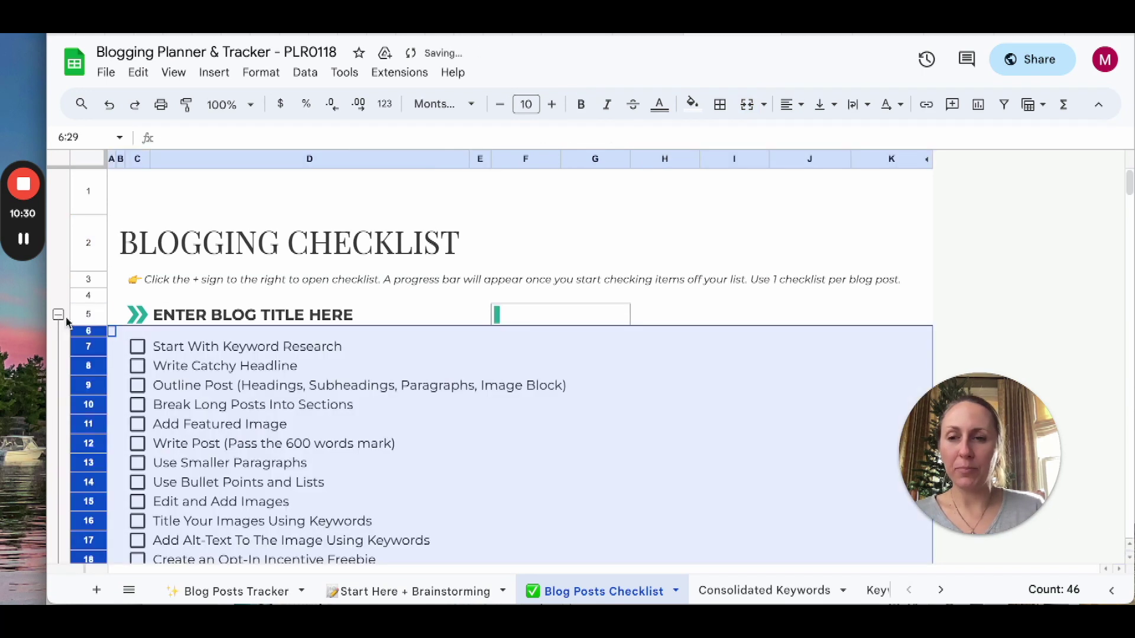
{"action": "left_click", "coordinate": [139, 348]}
{"action": "left_click", "coordinate": [139, 366]}
{"action": "left_click", "coordinate": [139, 384]}
{"action": "left_click", "coordinate": [139, 406]}
{"action": "left_click", "coordinate": [140, 426]}
{"action": "left_click", "coordinate": [138, 445]}
{"action": "left_click", "coordinate": [139, 463]}
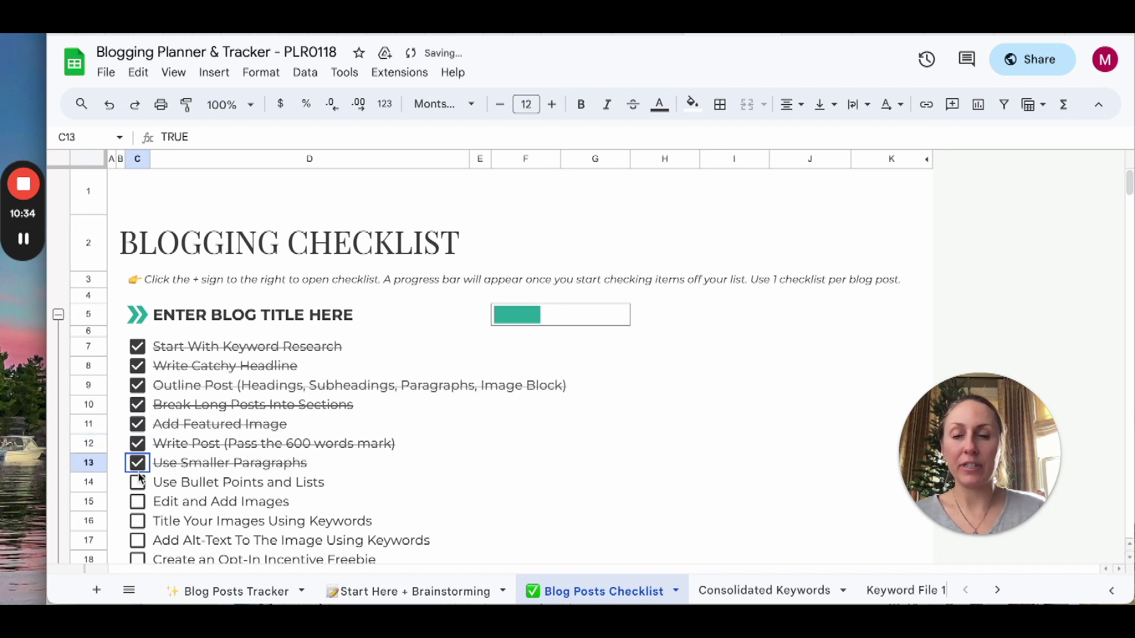
{"action": "left_click", "coordinate": [139, 482]}
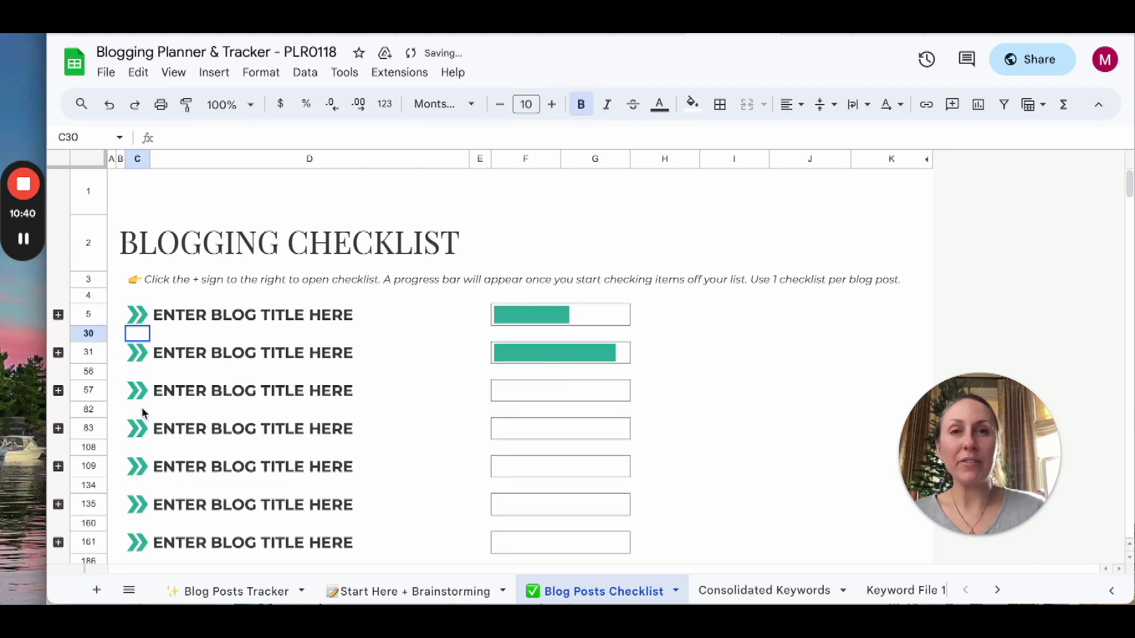